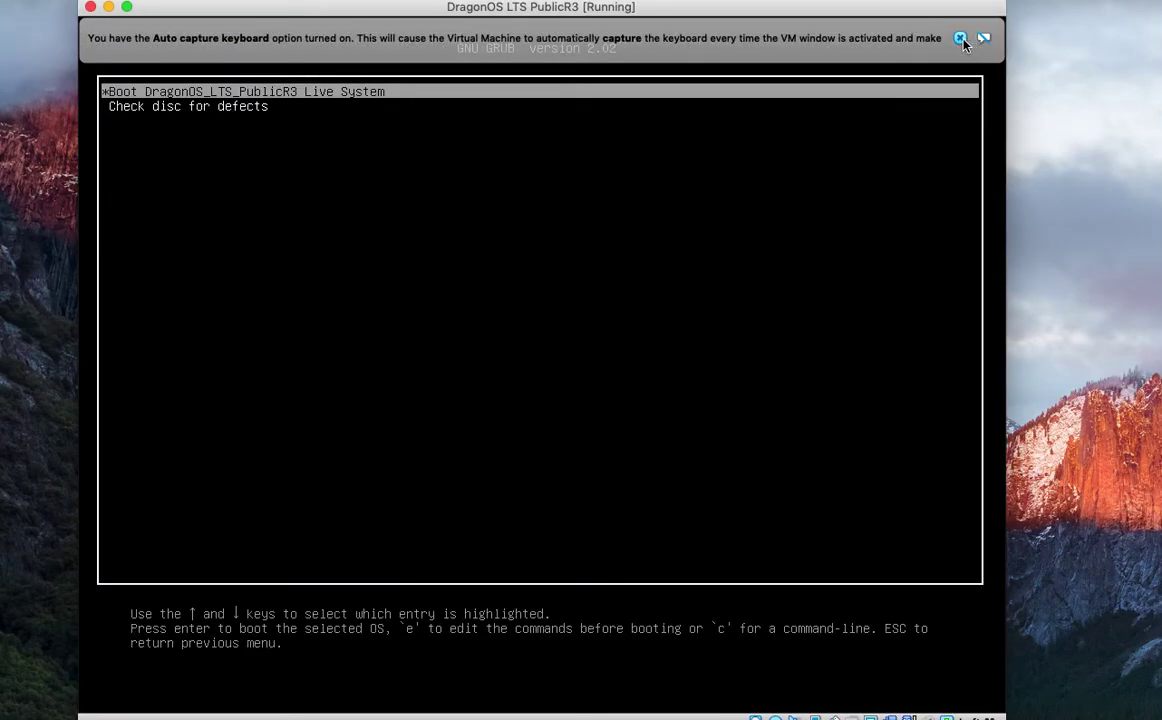
Dismiss the keyboard auto-capture notice and let the VM reach the DragonOS boot menu.
click(957, 39)
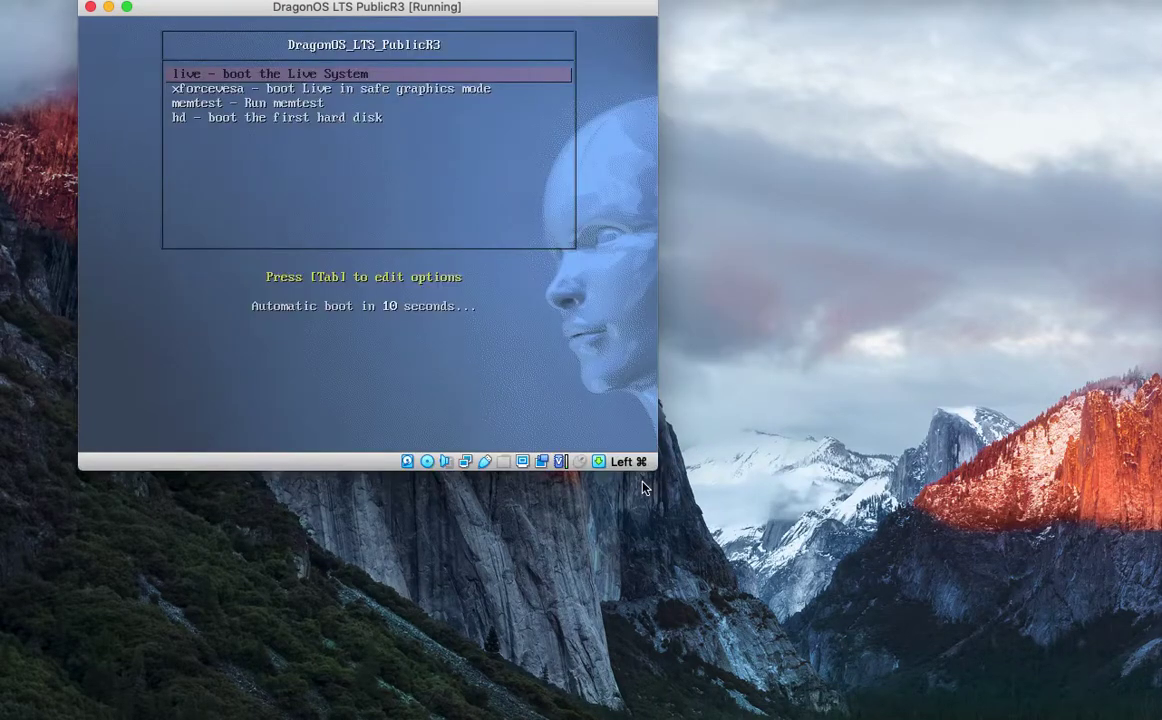
Enlarge the VM window, boot 'live - boot the Live System', and dismiss the mouse and language notices.
drag(657, 471, 1020, 664)
drag(407, 16, 417, 32)
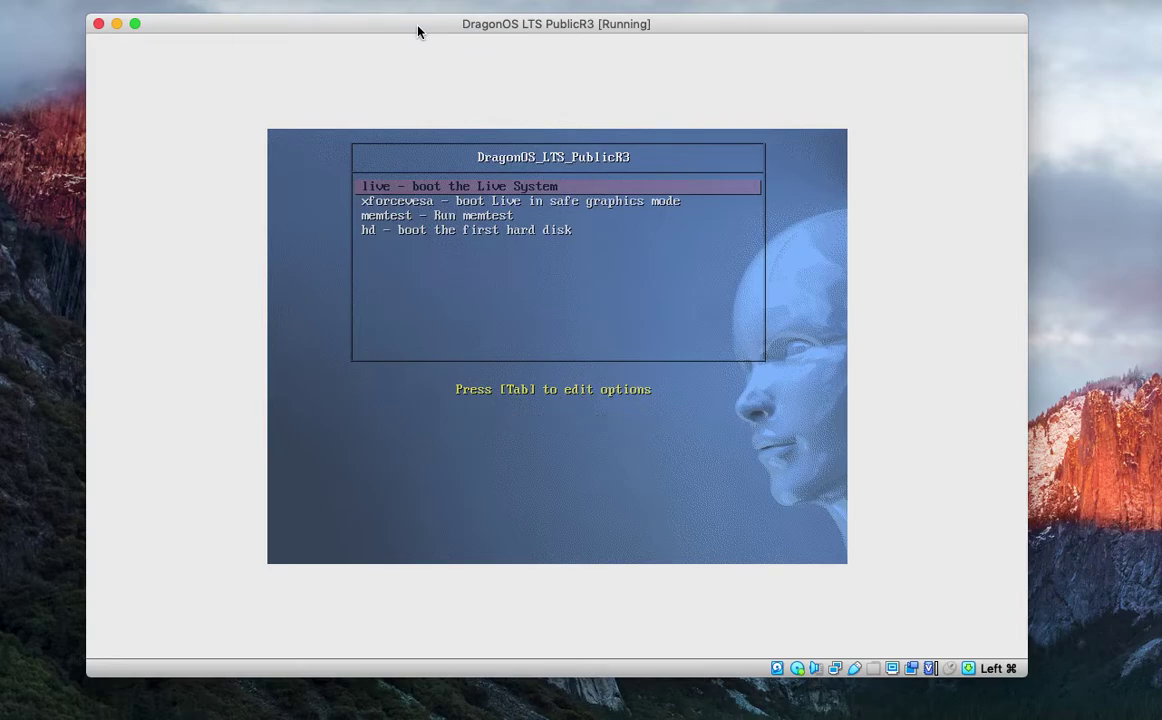
key(Return)
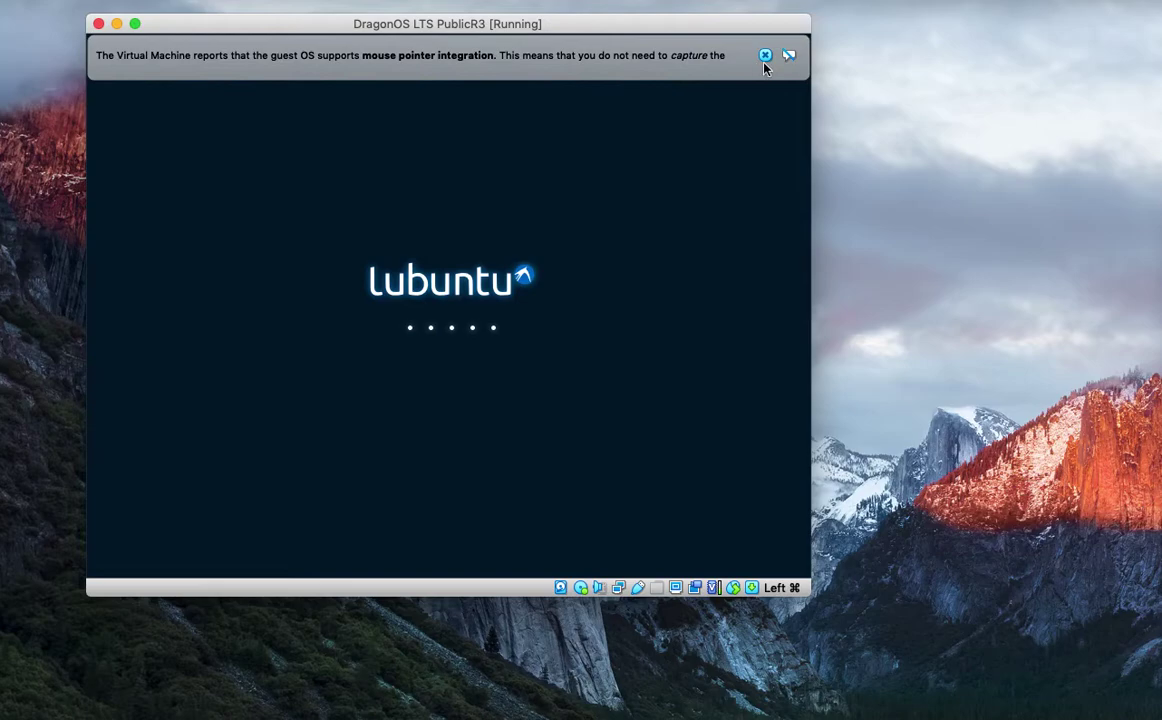
click(765, 55)
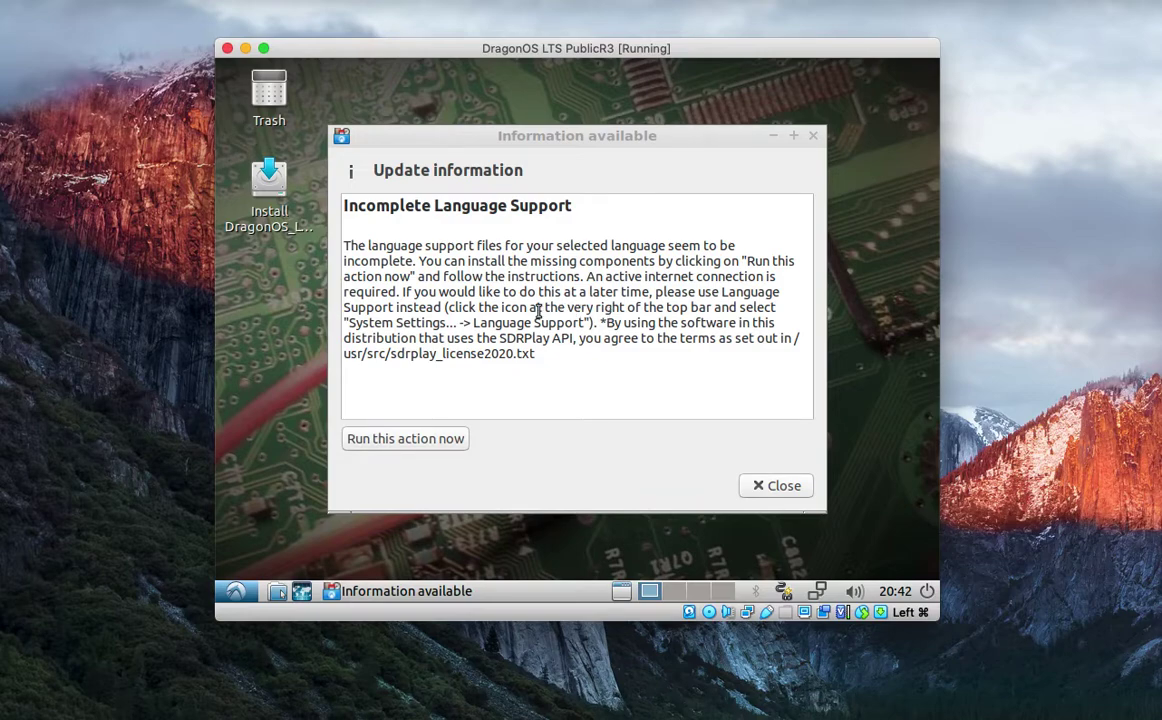
click(774, 137)
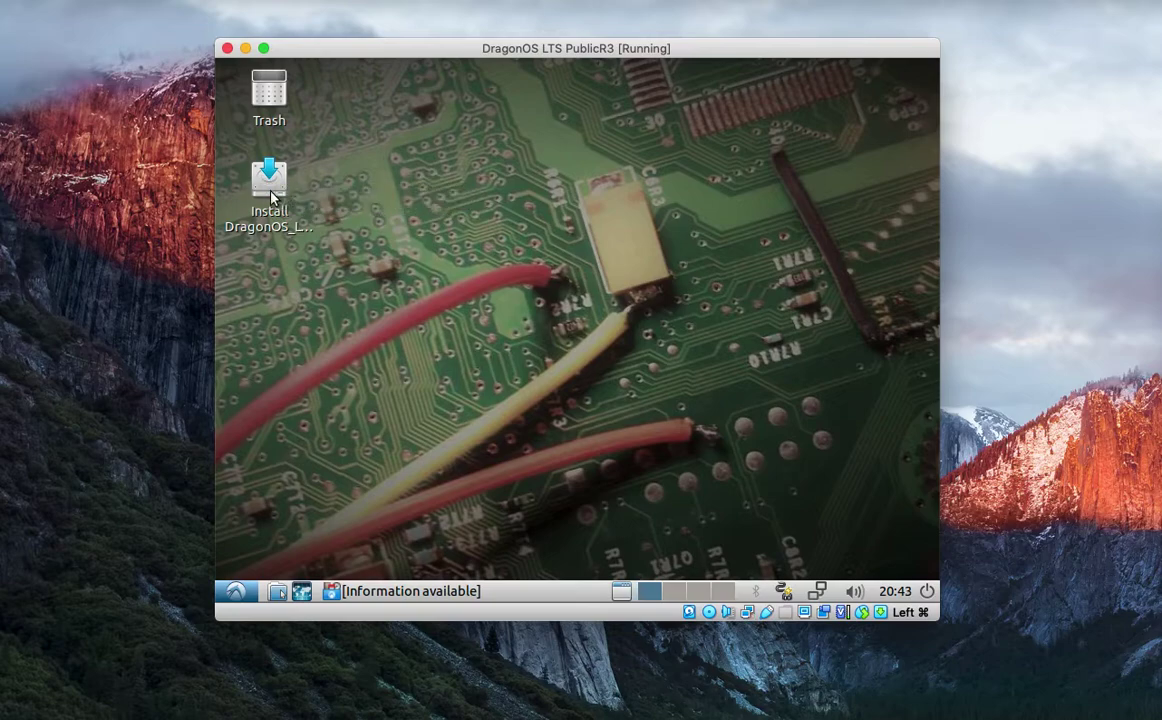
Launch the DragonOS installer, keep English and the English (US) layout, and disable update downloads.
click(270, 190)
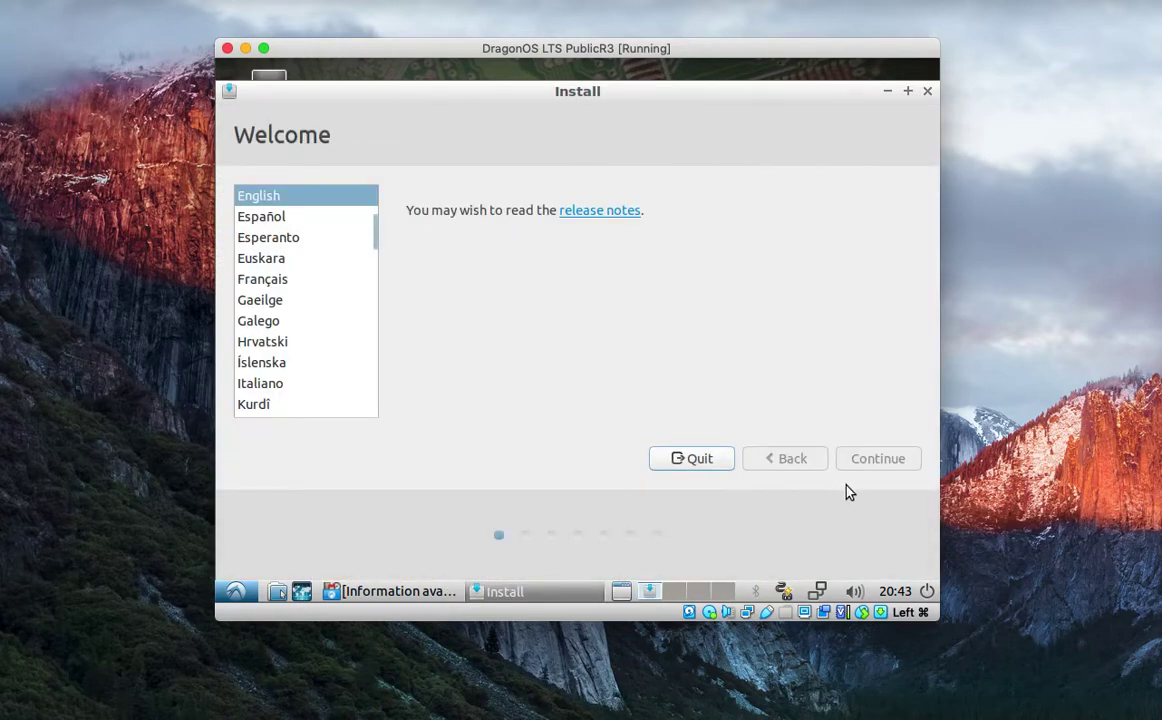
click(860, 460)
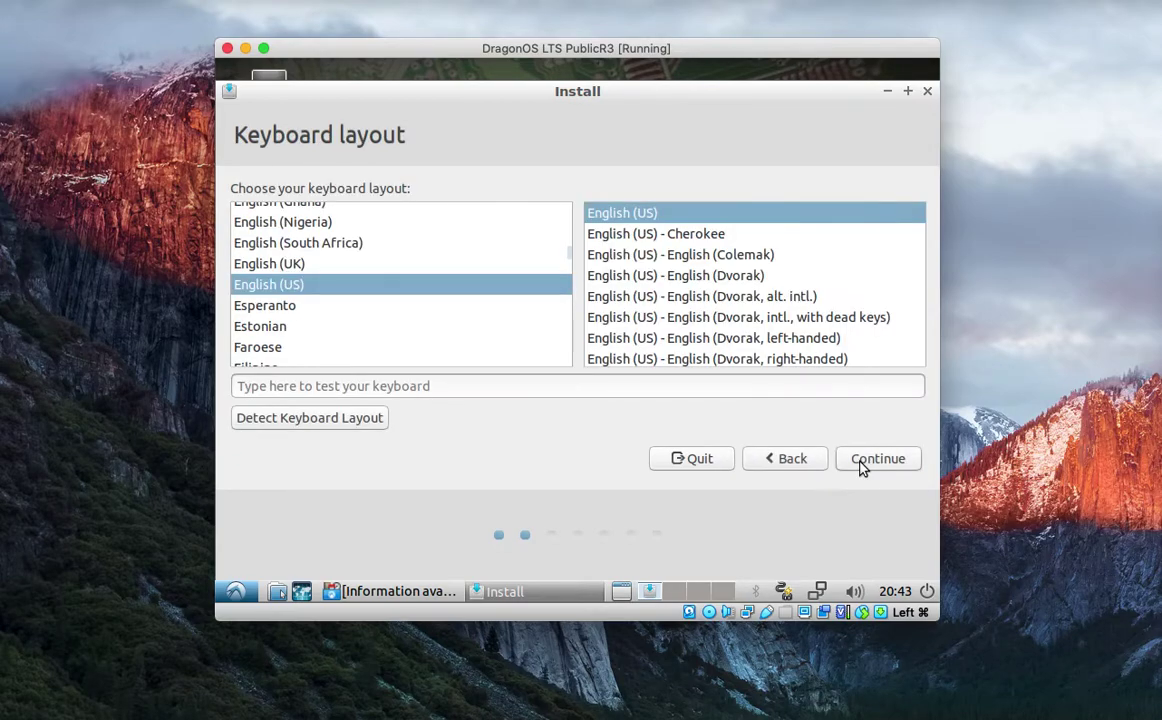
click(860, 460)
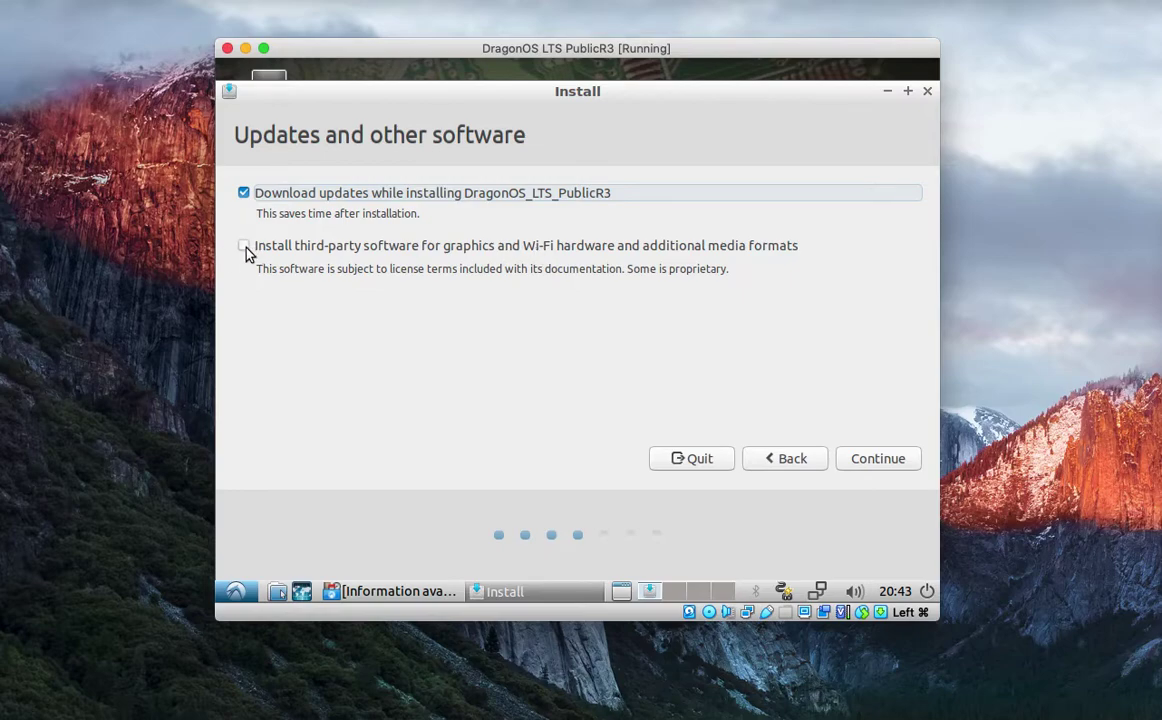
click(244, 194)
click(872, 462)
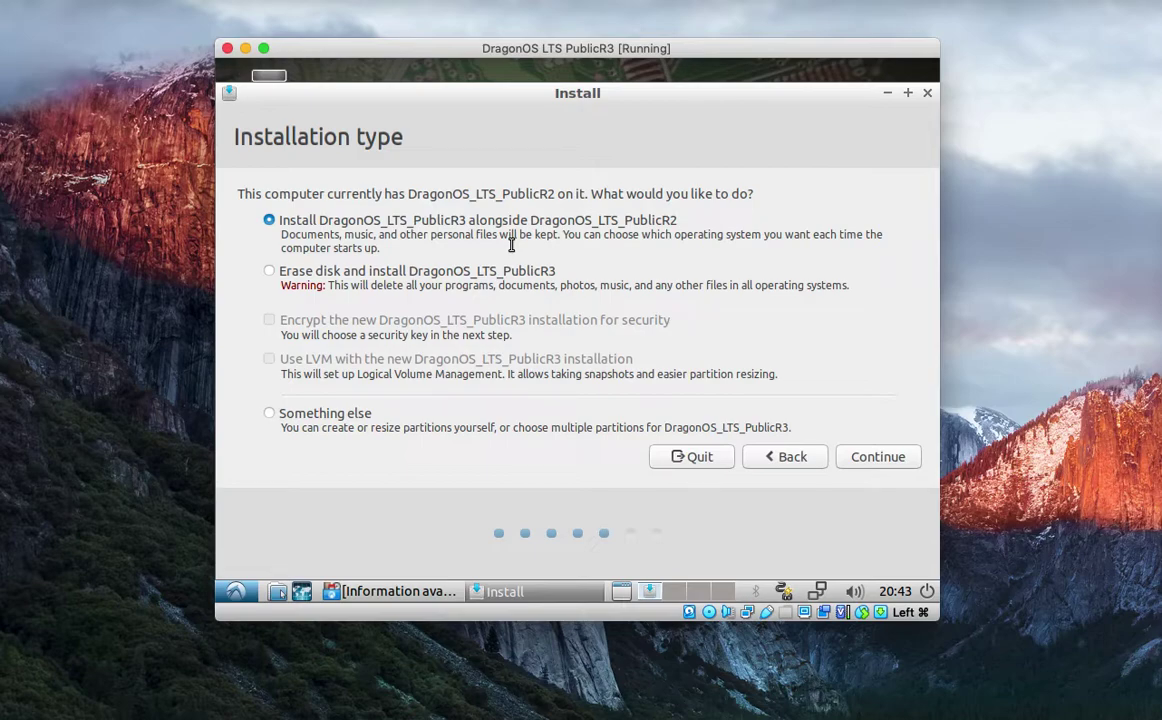
Choose Erase disk and install with encryption enabled.
click(284, 279)
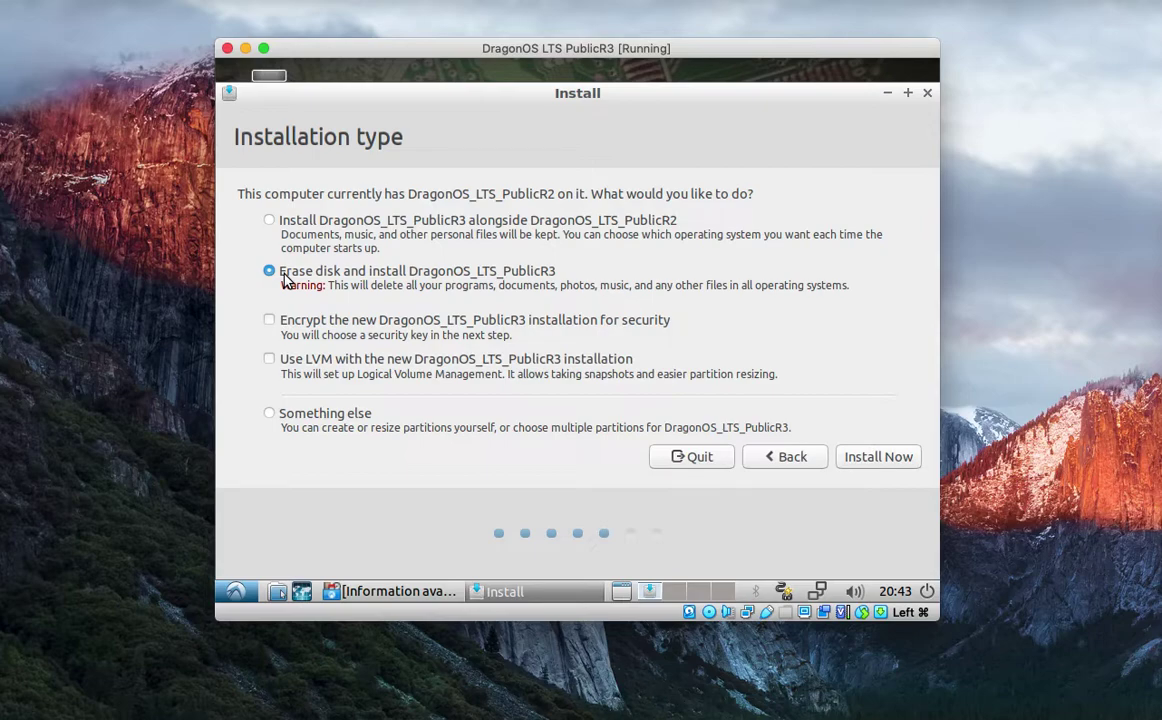
click(271, 324)
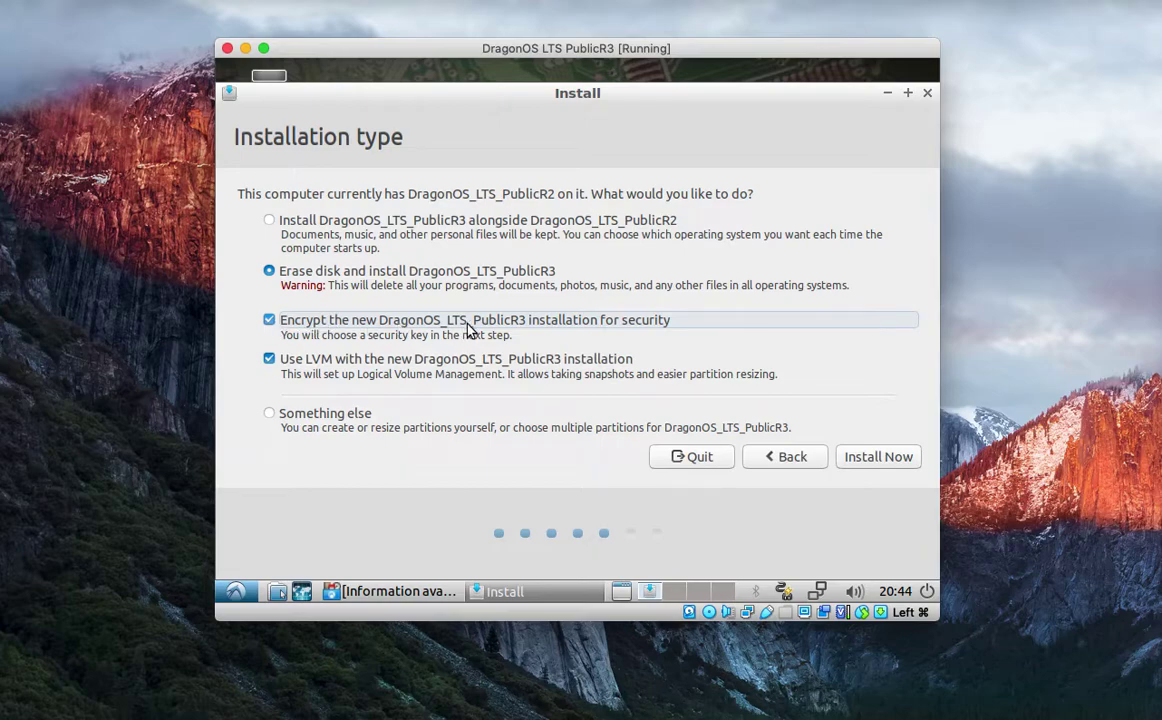
click(868, 460)
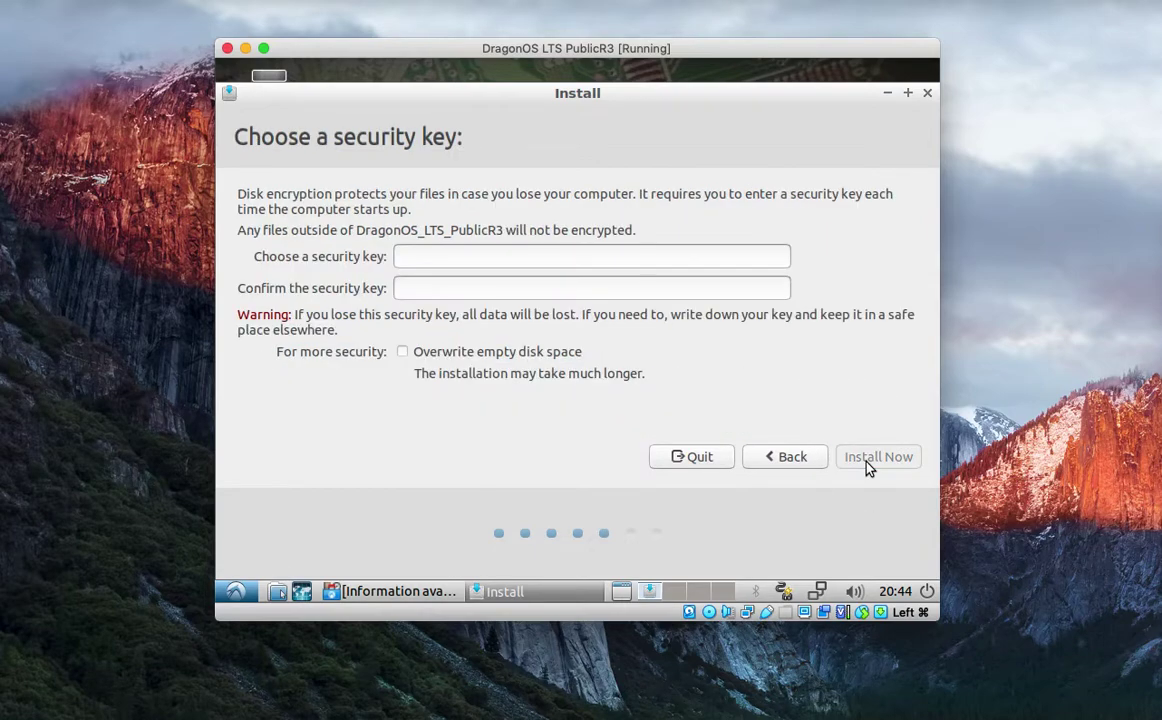
Enter and confirm the disk encryption security key, then start the installation.
click(558, 258)
text(aaaaaa)
key(Tab)
text(aaaaaa)
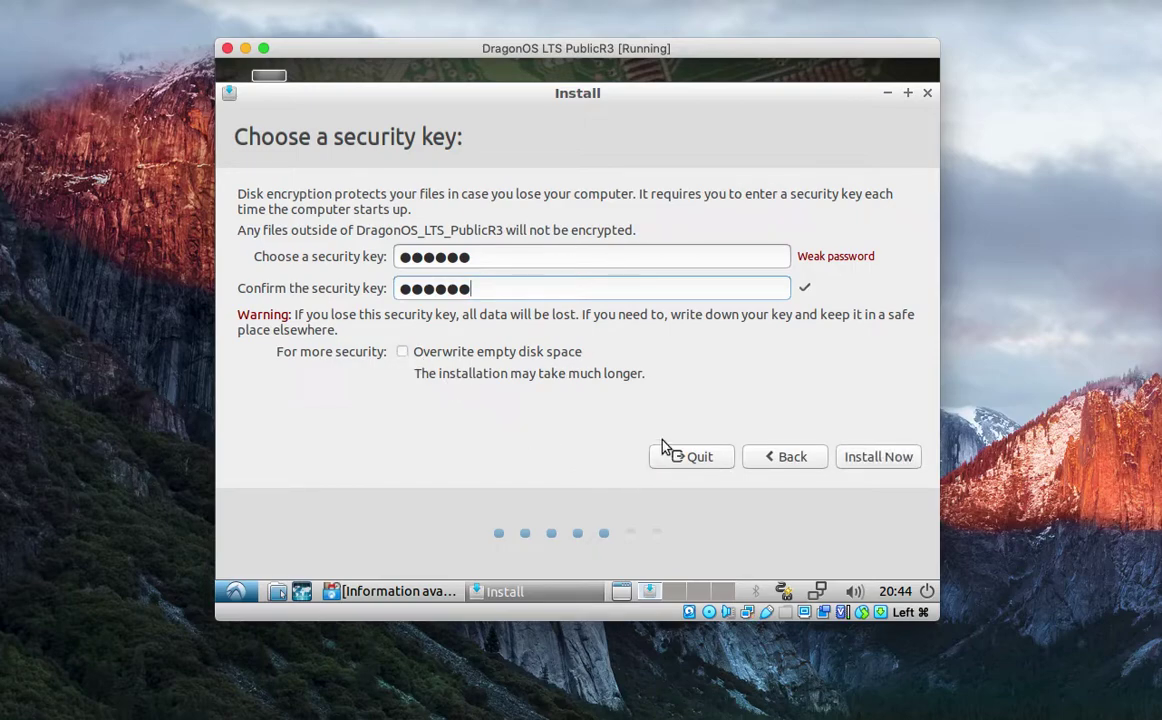
click(864, 462)
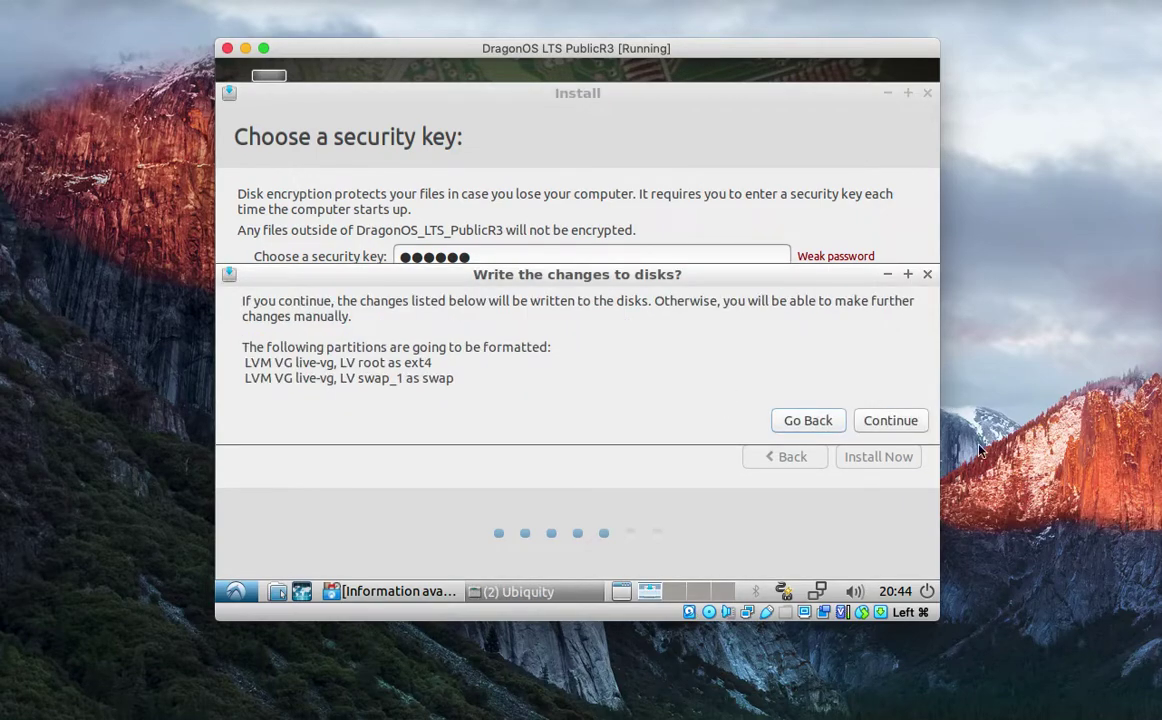
Confirm the disk changes, keep the New York time zone, and enter 'dragon' as name and computer name.
click(889, 420)
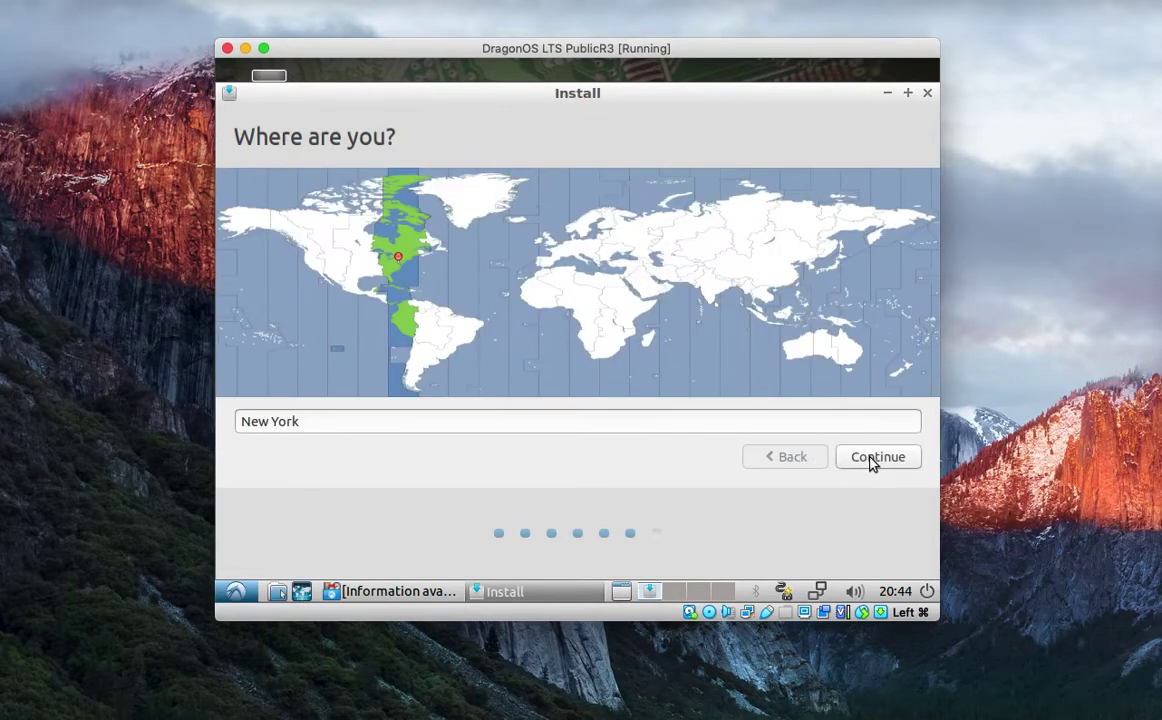
click(872, 460)
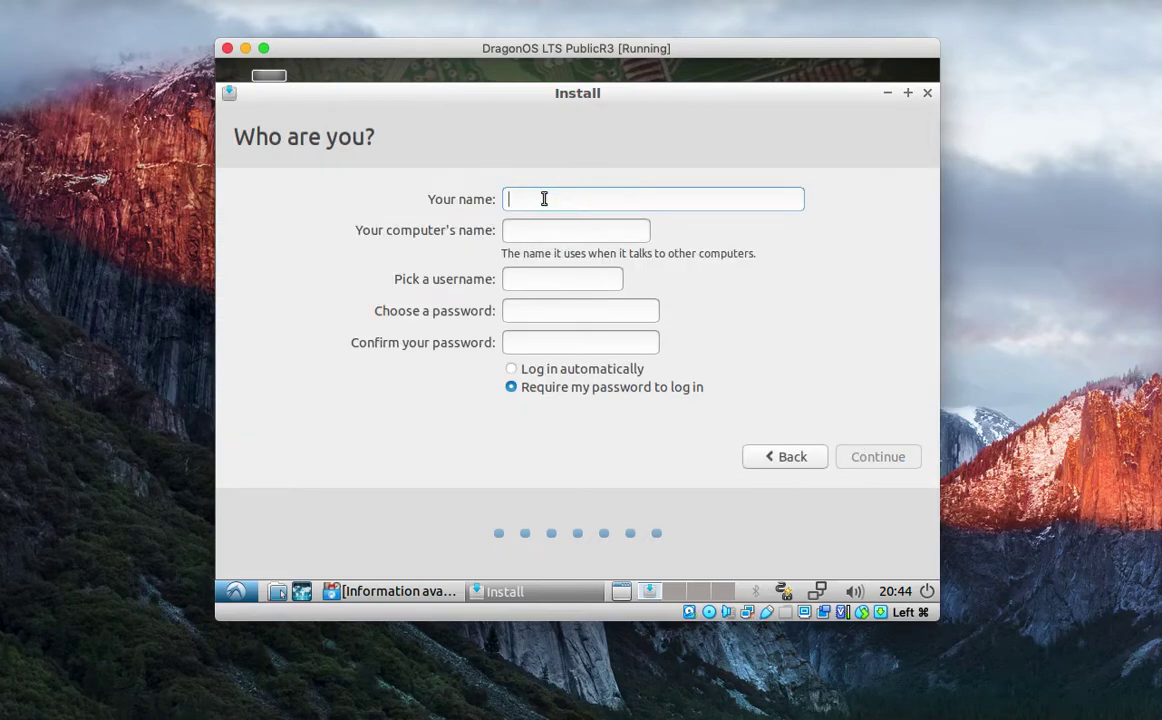
text(dragon)
key(Tab)
text(dragon)
key(Tab)
Set the account username and password and begin copying the DragonOS files.
key(Tab)
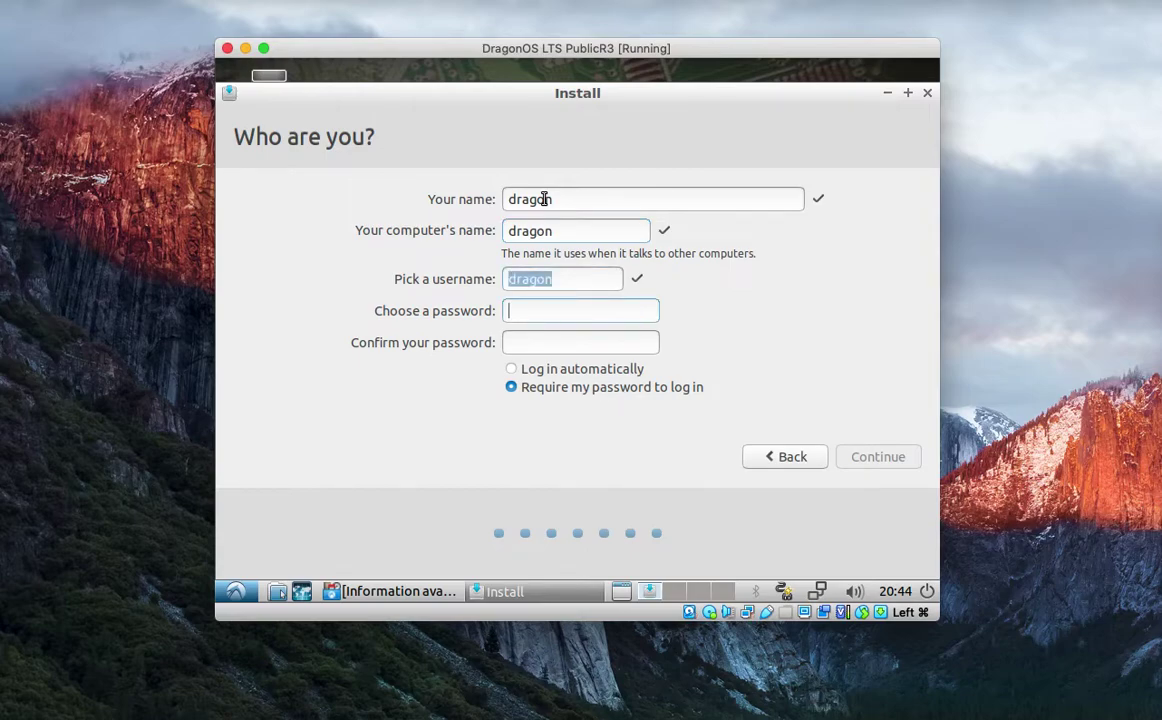
text(drag)
key(BackSpace)
key(BackSpace)
key(BackSpace)
key(BackSpace)
text(dragon)
key(Tab)
text(dragon)
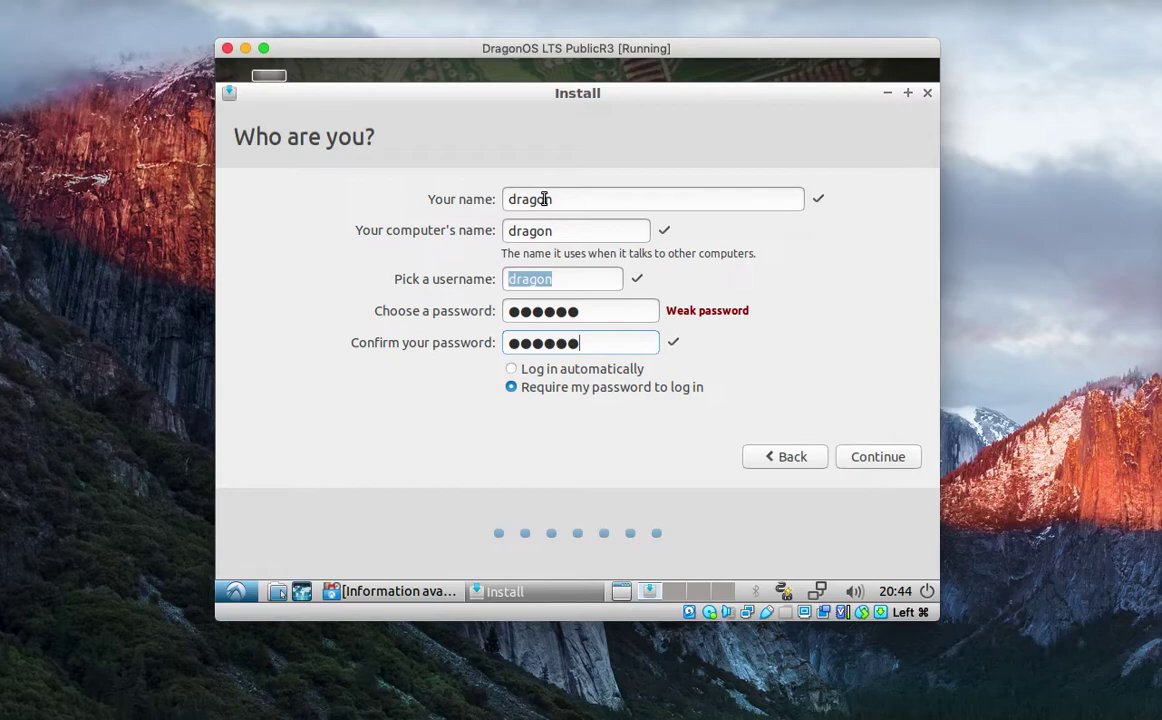
click(883, 464)
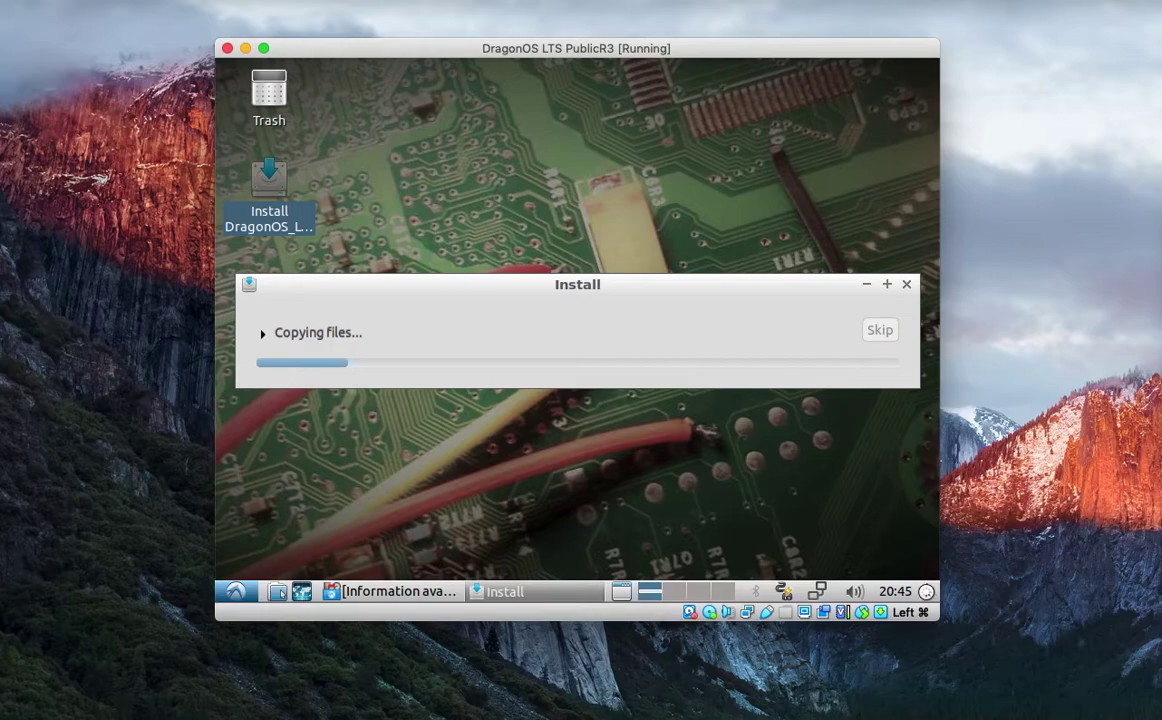
Lock the live session from the panel power menu and enter username 'live' at the login screen.
click(230, 587)
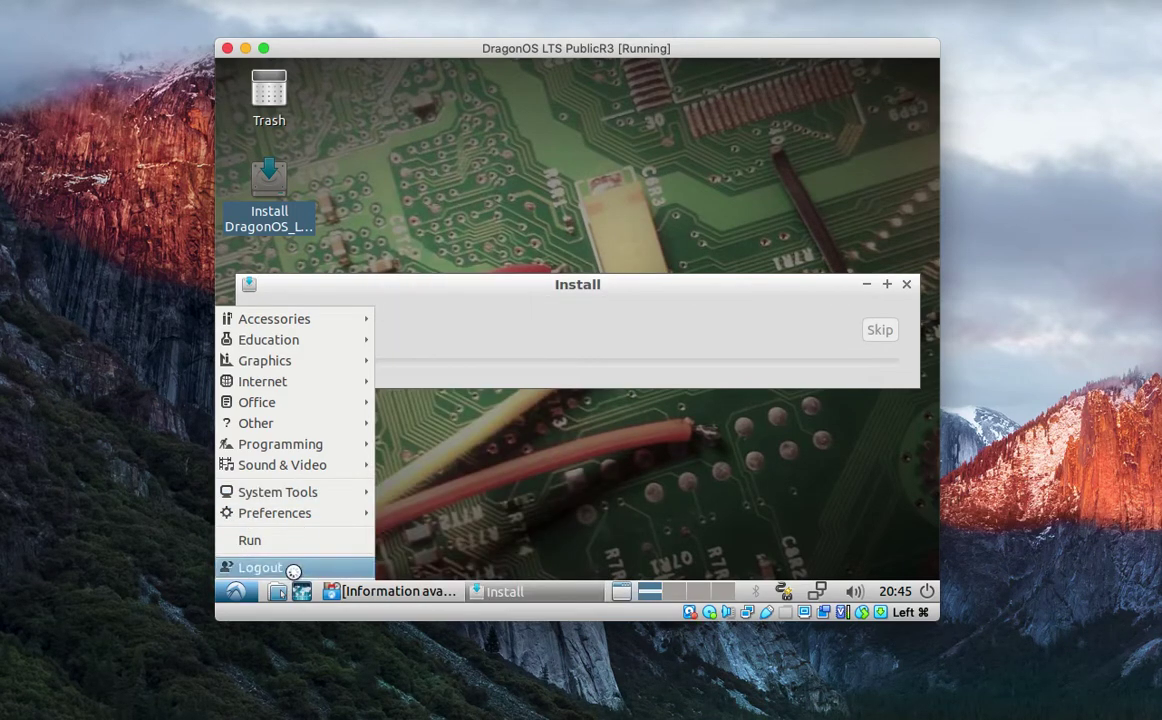
click(835, 540)
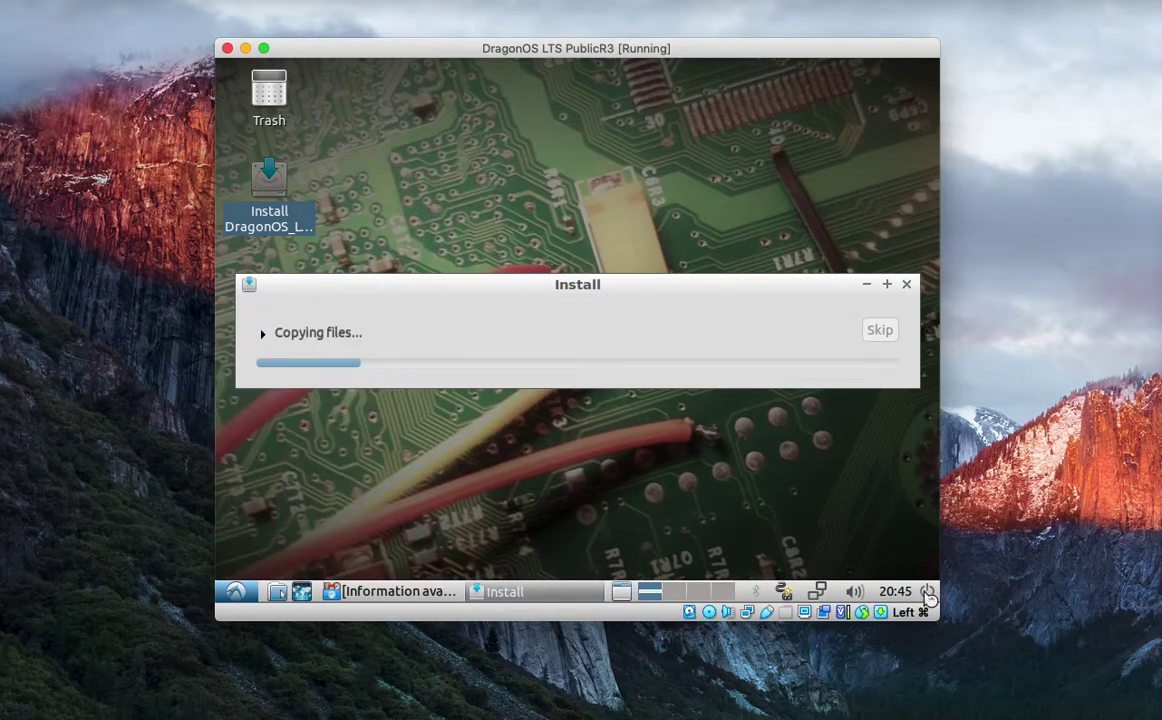
click(927, 592)
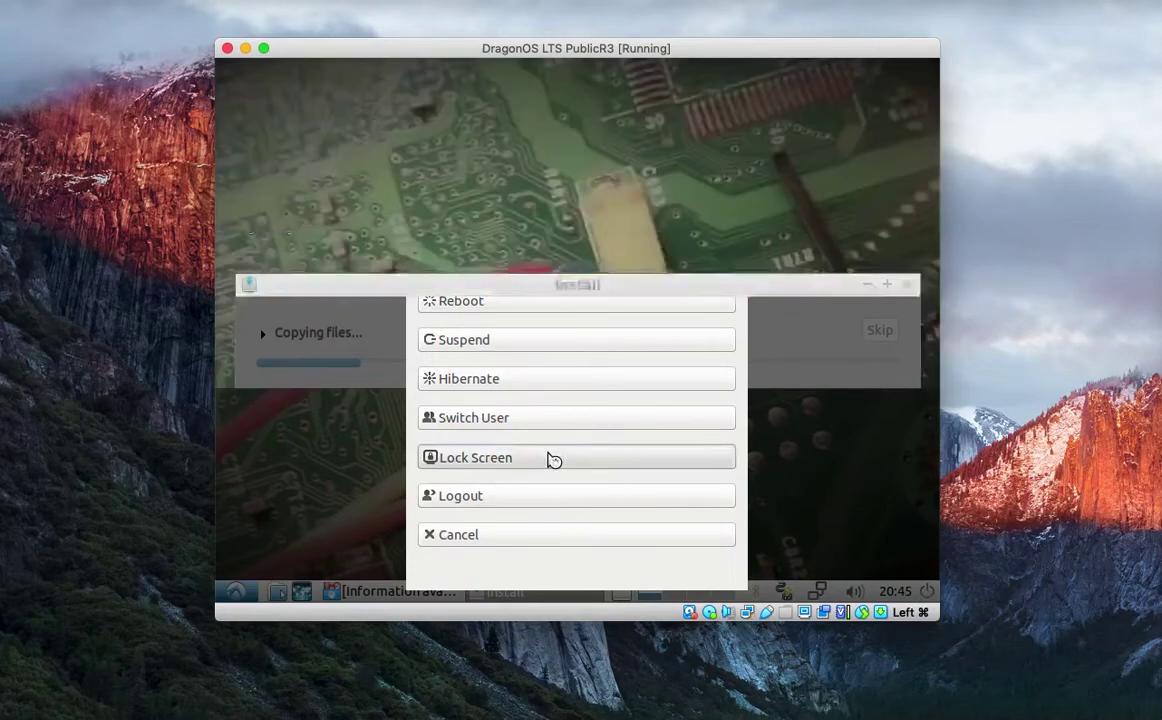
key(Escape)
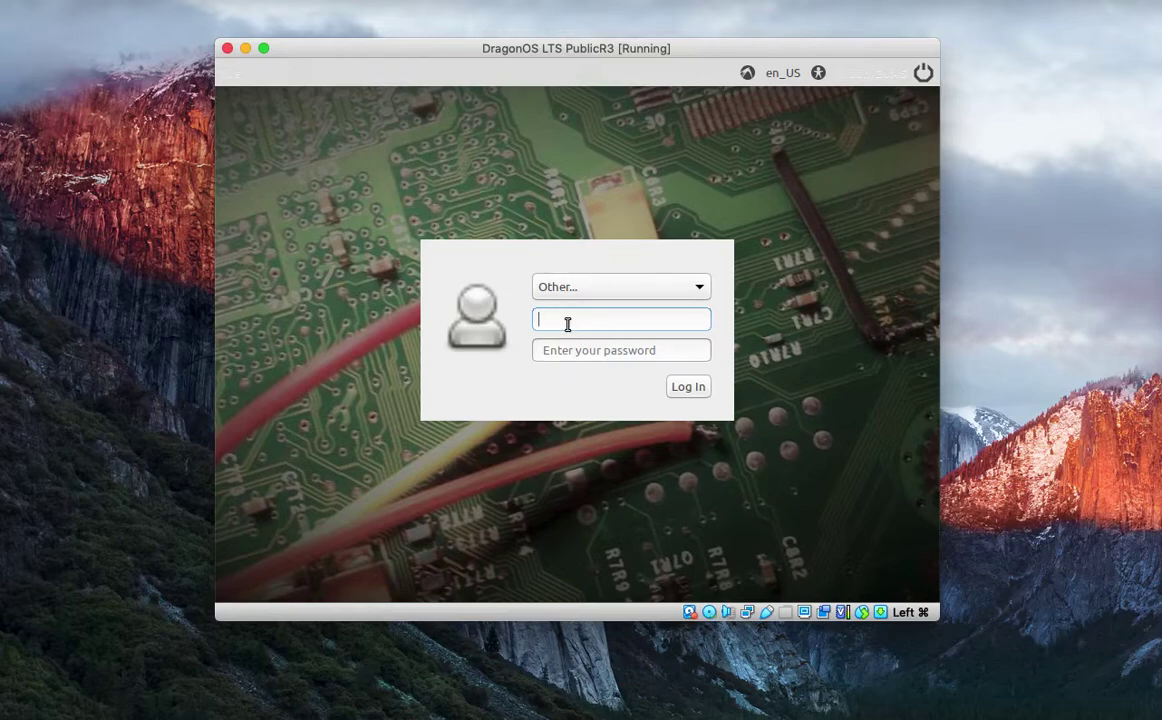
text(live)
Log back into the live desktop while the installer keeps copying files.
click(672, 392)
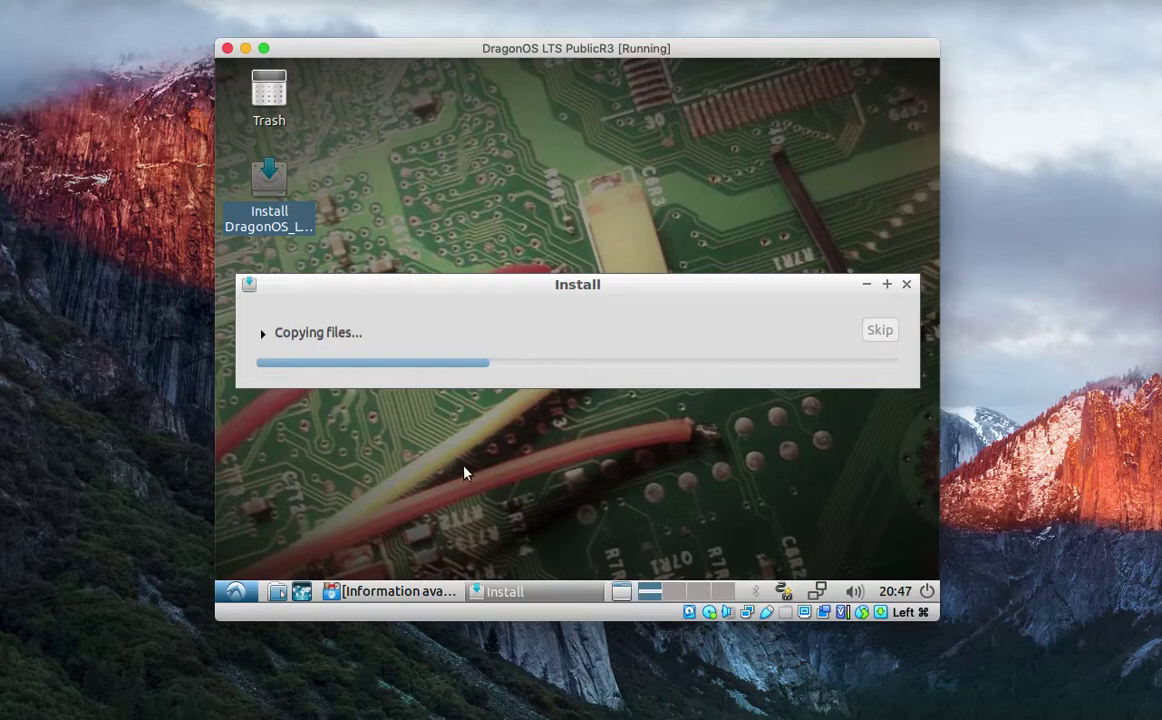
Launch LXTerminal from System Tools in the application menu.
click(235, 592)
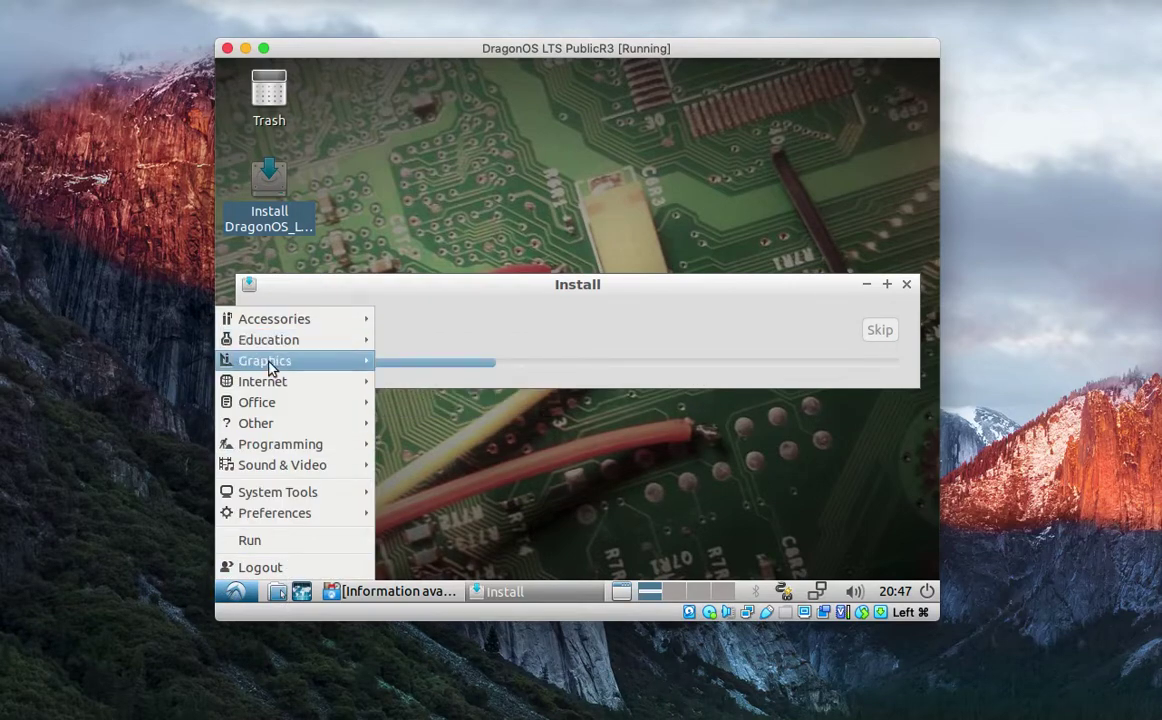
mouse_move(277, 388)
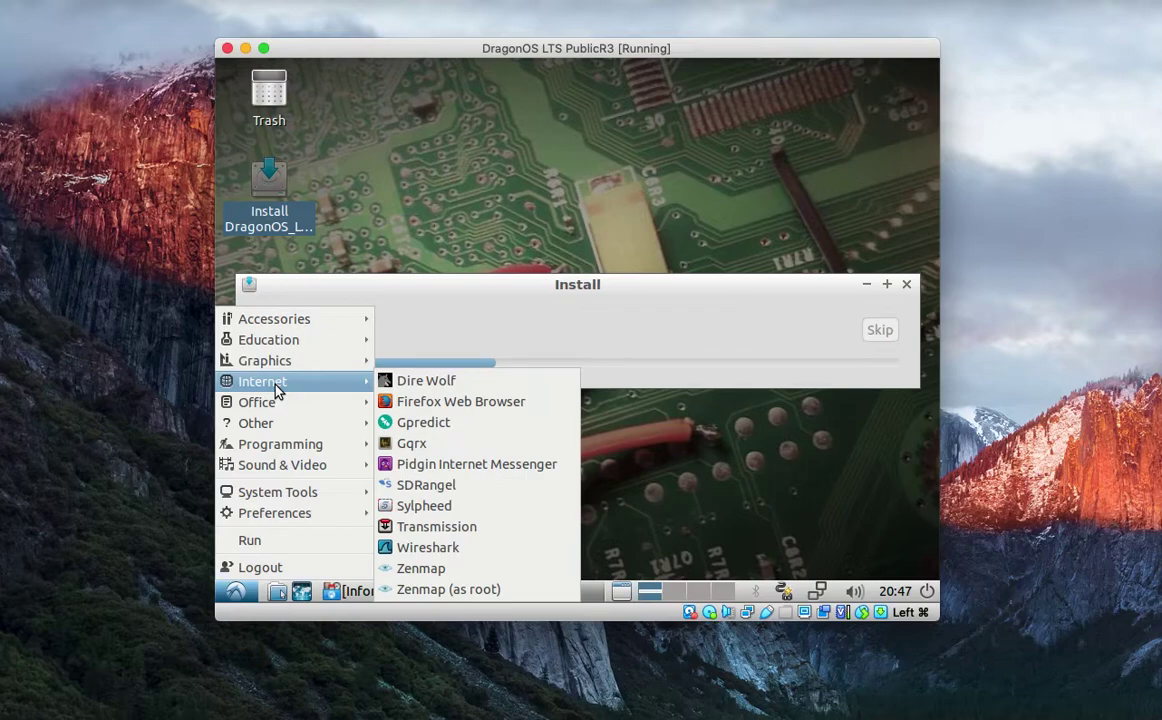
mouse_move(280, 425)
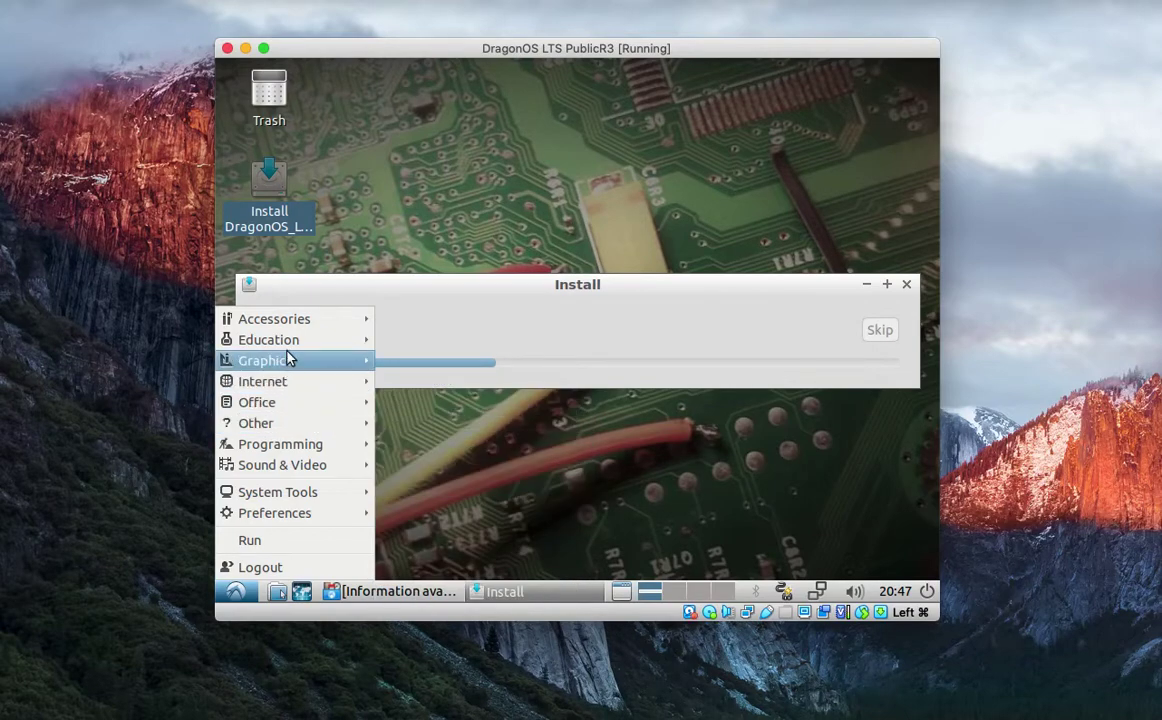
mouse_move(288, 350)
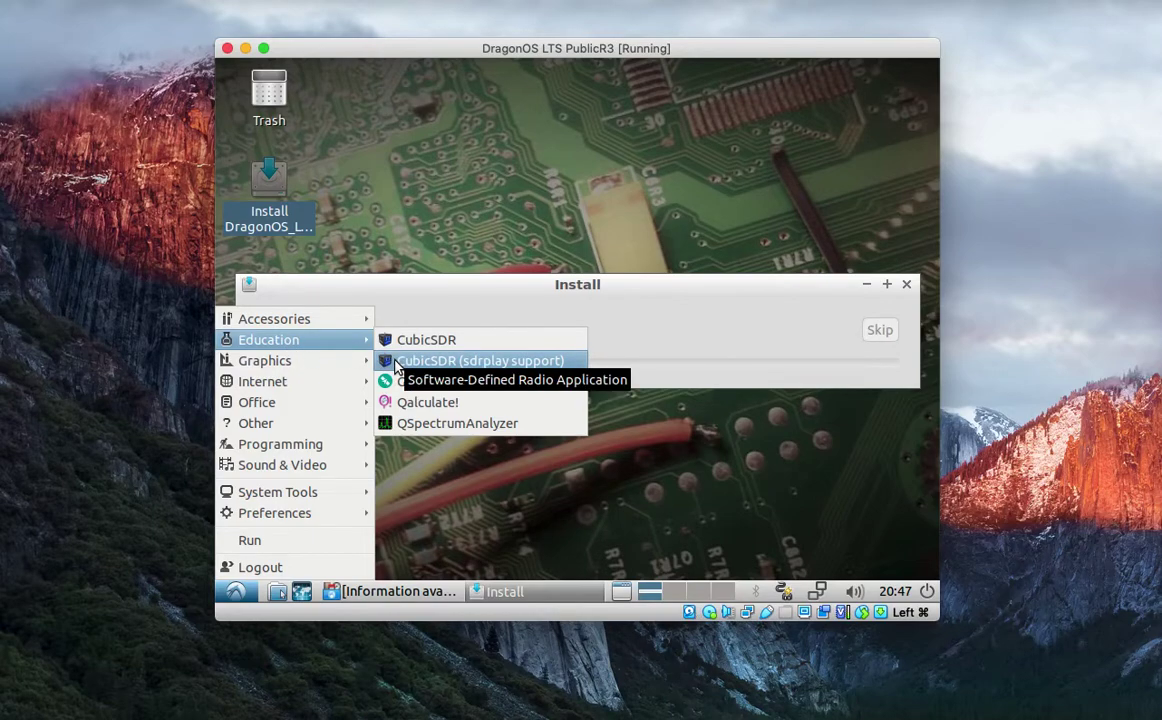
click(236, 591)
click(240, 594)
mouse_move(292, 492)
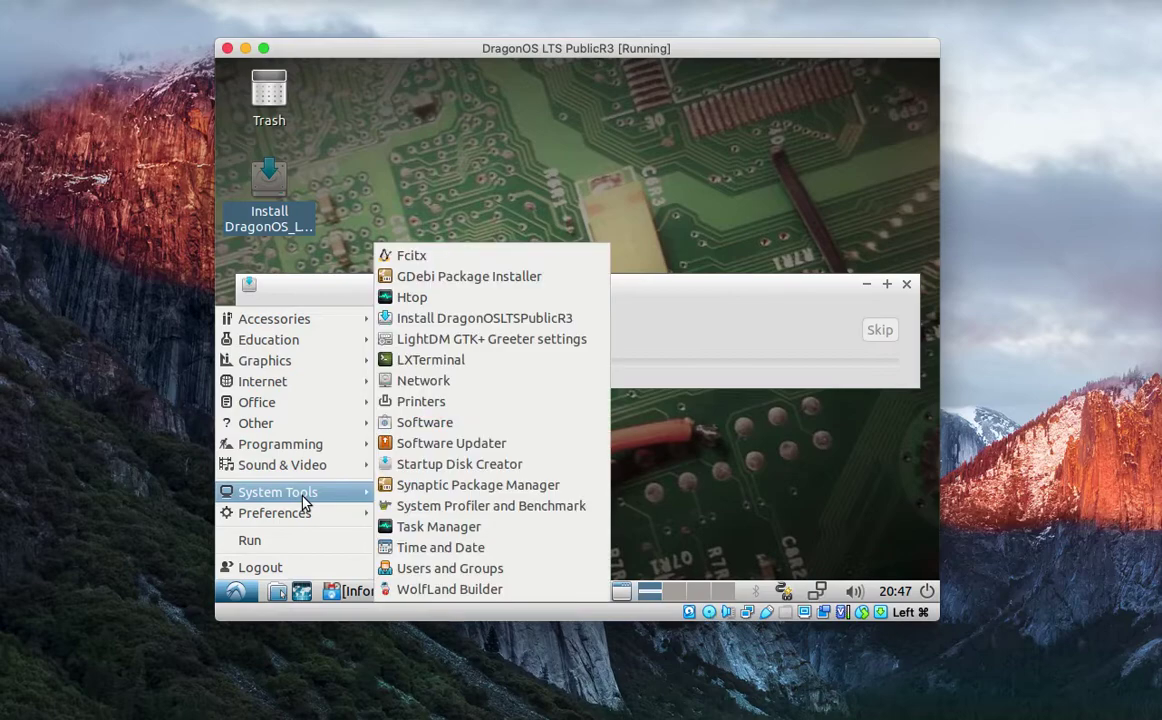
click(440, 362)
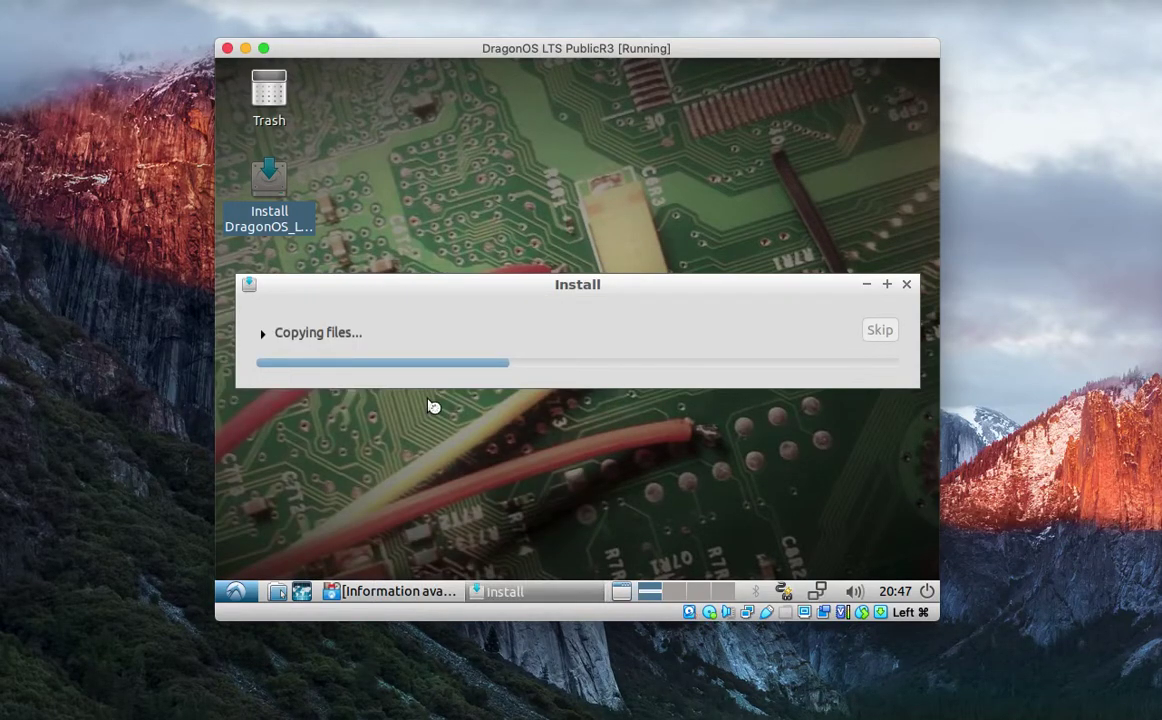
Change into /usr/src/liquid-dsp, list its files, and show the live user's groups.
text(cd /usr/src/li)
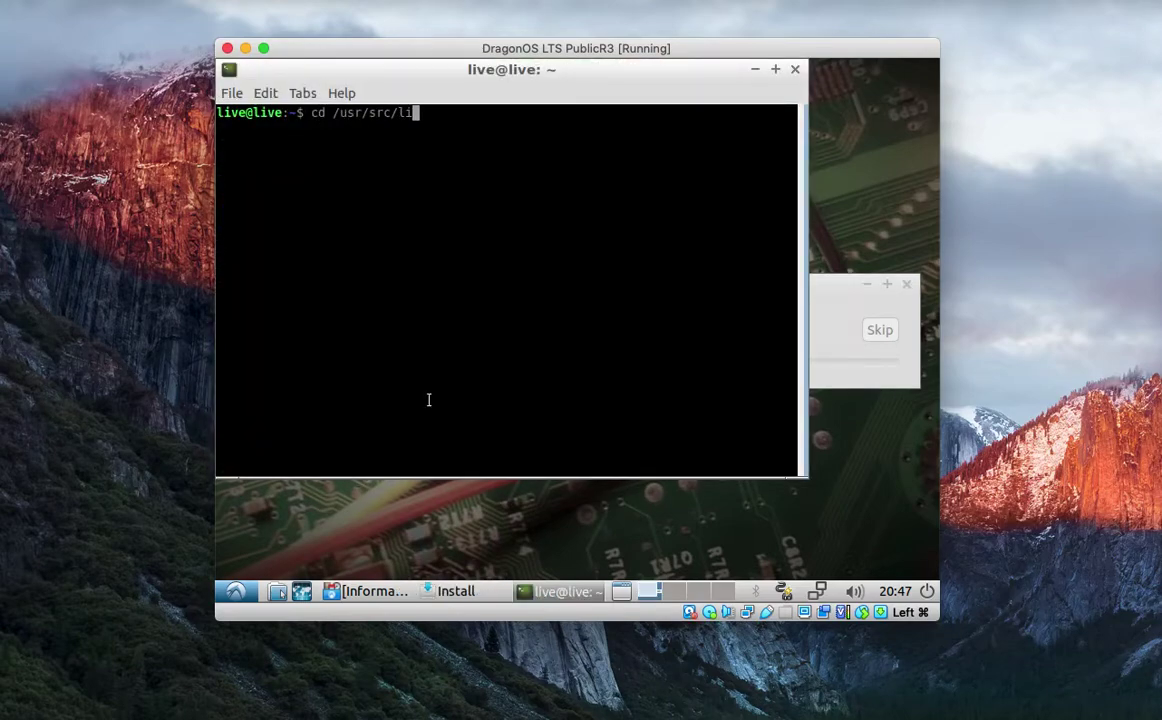
key(Tab)
key(Return)
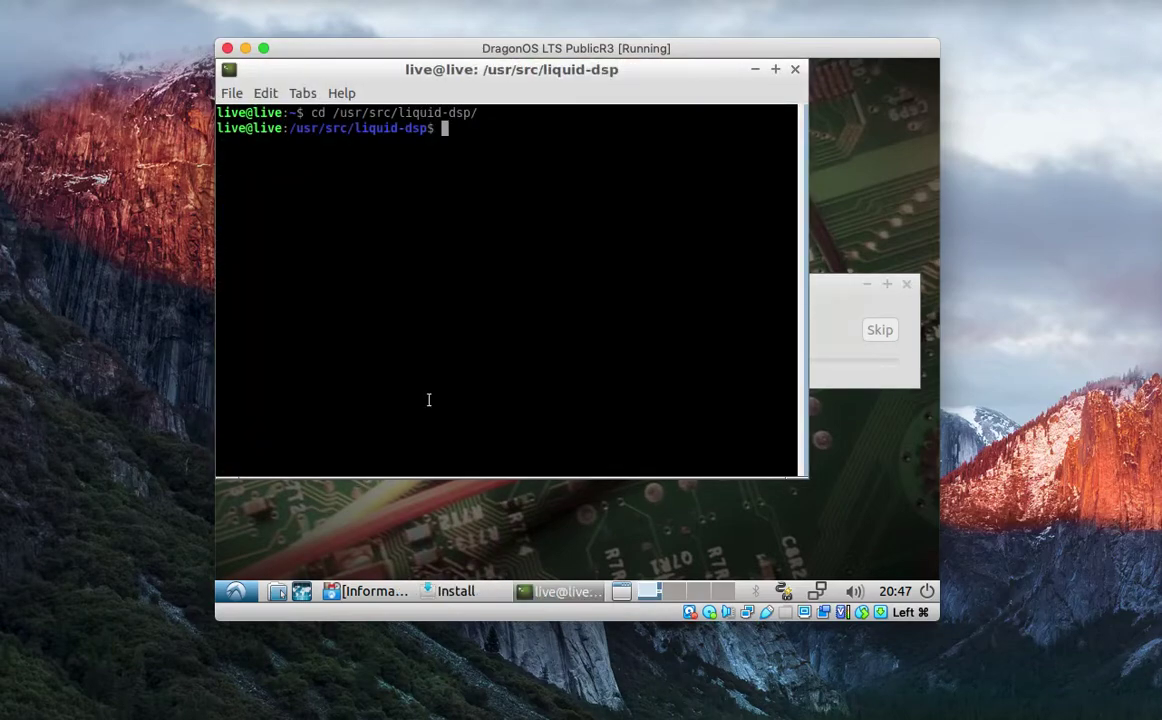
text(ls)
key(Return)
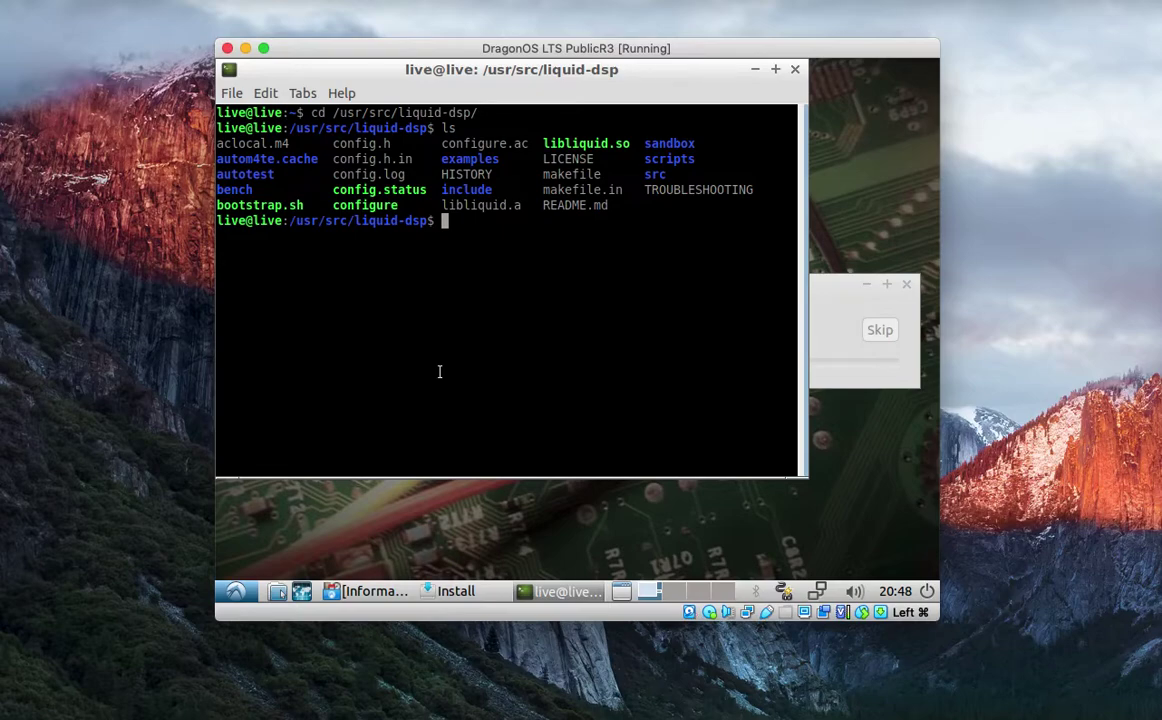
text(groups)
key(Return)
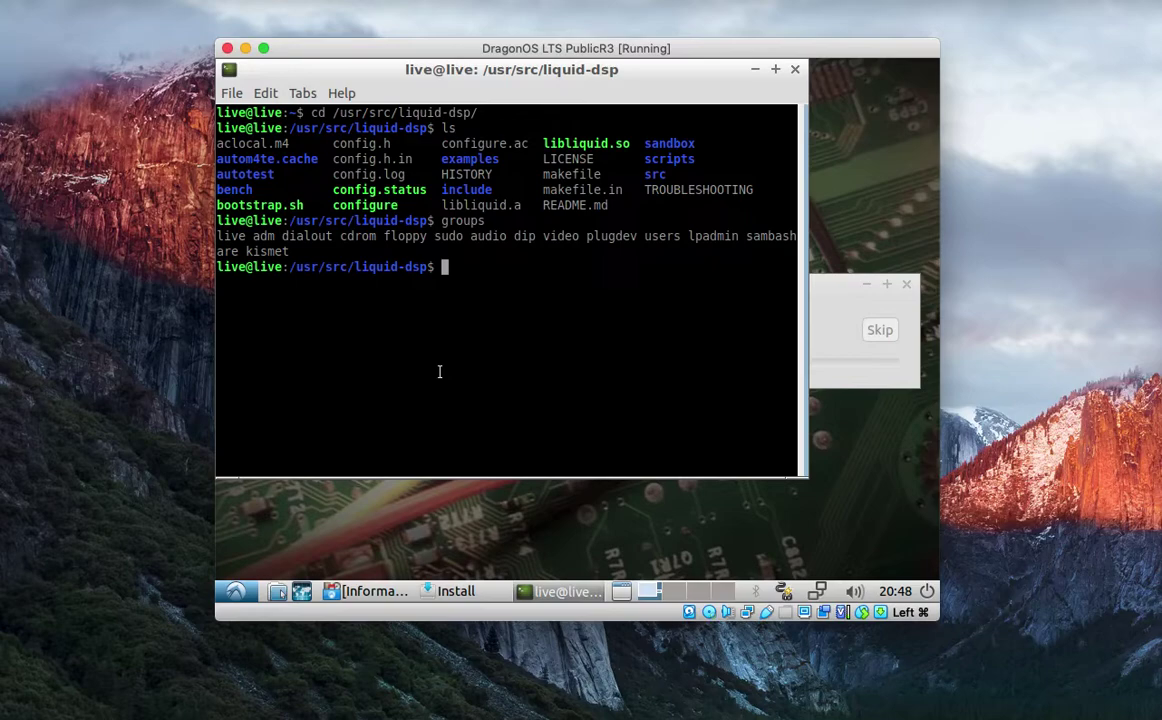
Create user 'test' with sudo adduser, setting its password, leaving details blank, and confirming with y.
text(sudo adduser test)
key(Return)
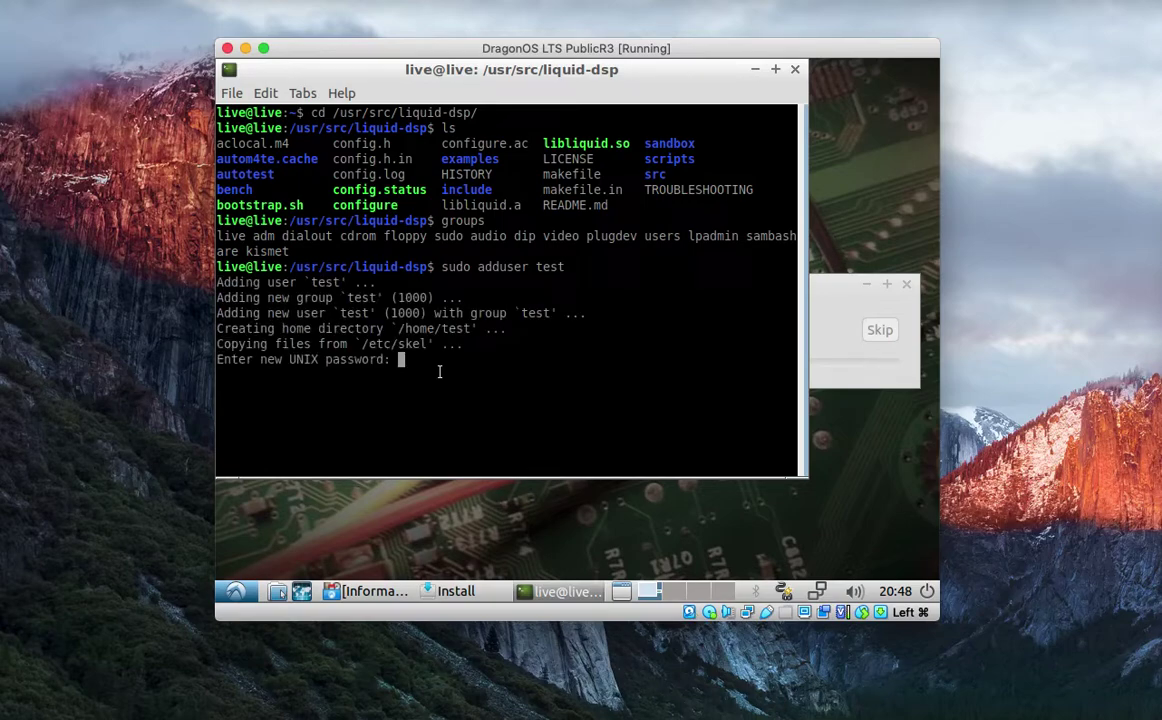
key(Return)
key(Return)
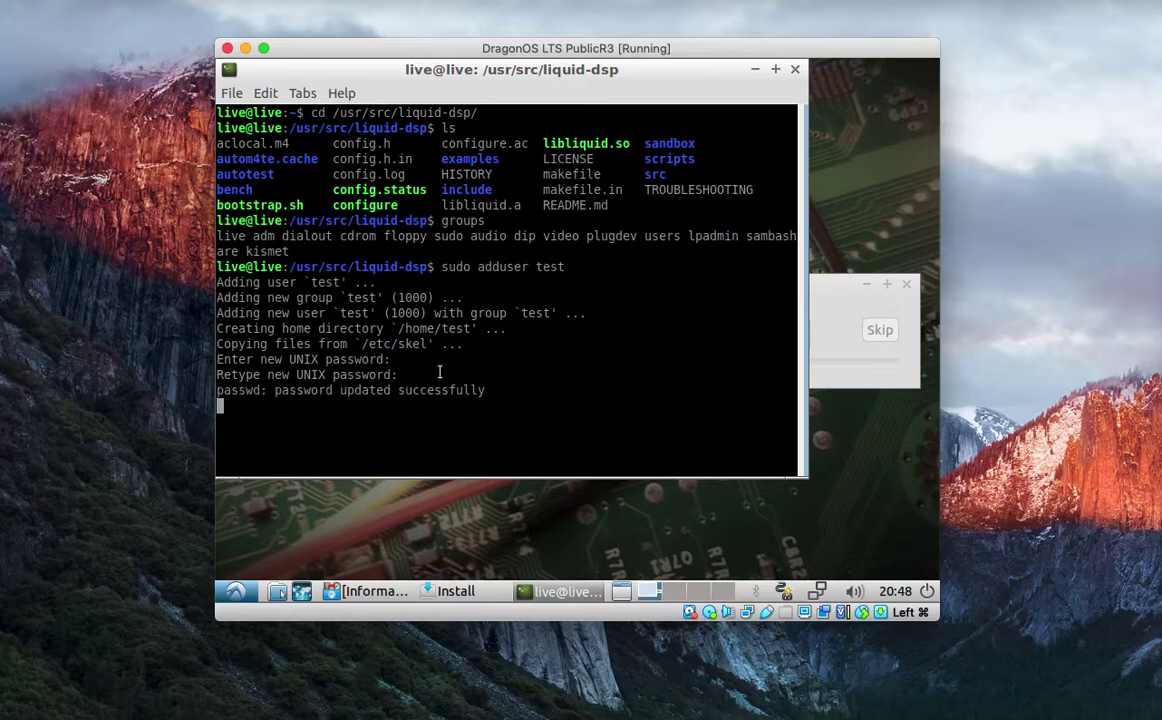
key(Return)
key(Return)
key(Return)
key(Return)
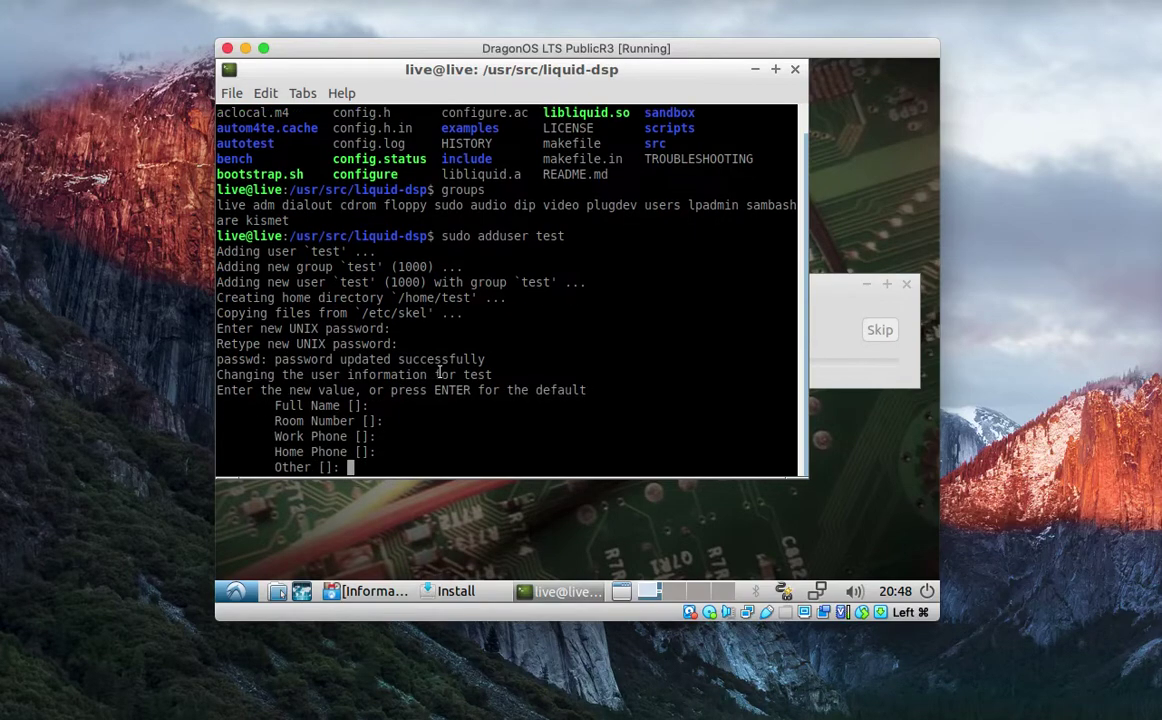
key(Return)
text(y)
key(Return)
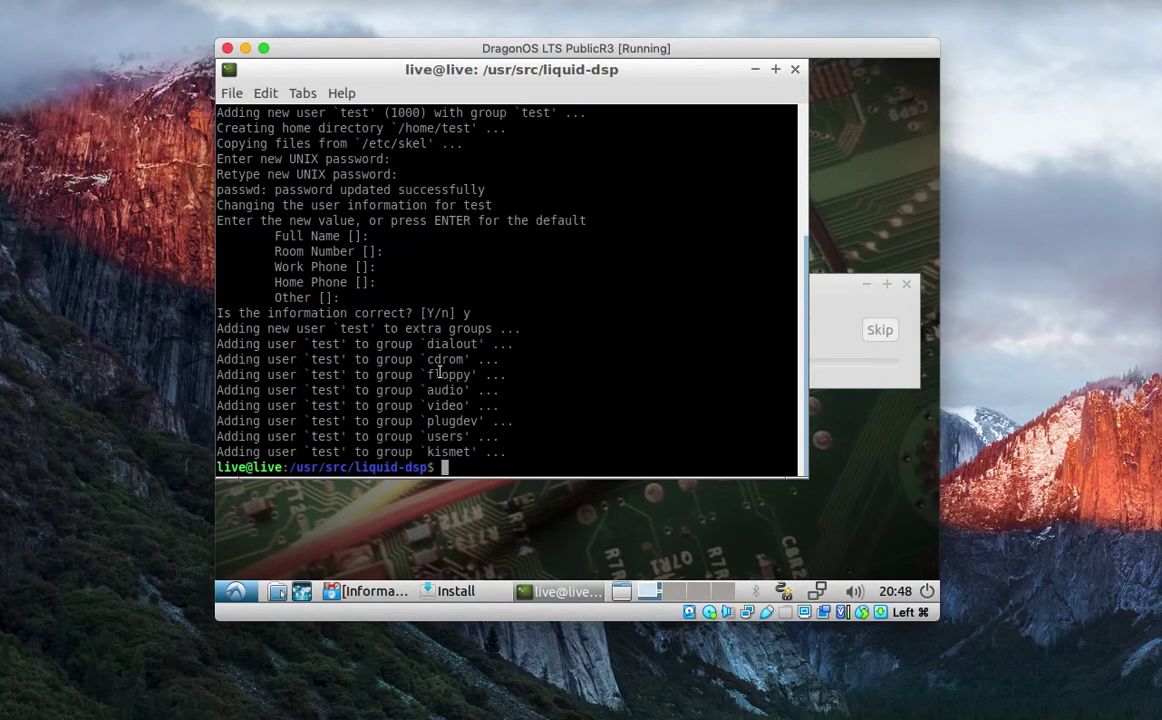
text(sudo su)
key(Return)
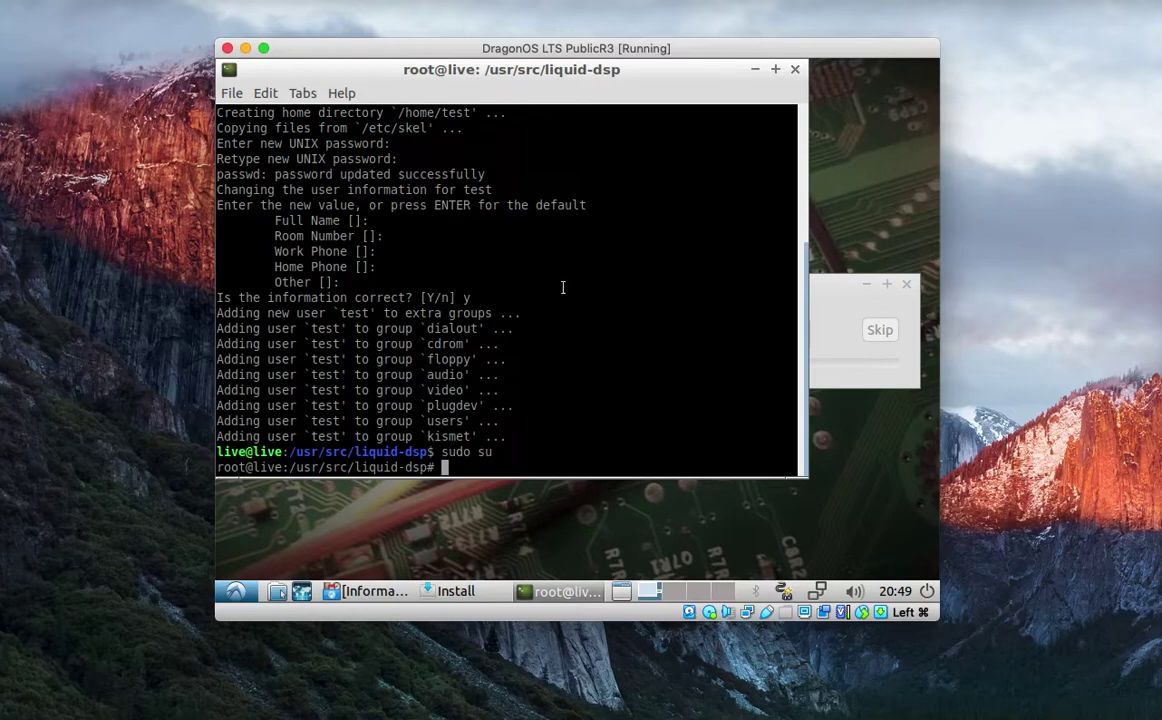
Change into /usr/src and list its source packages with ls.
text(cd /usr/src/)
key(Return)
text(ls)
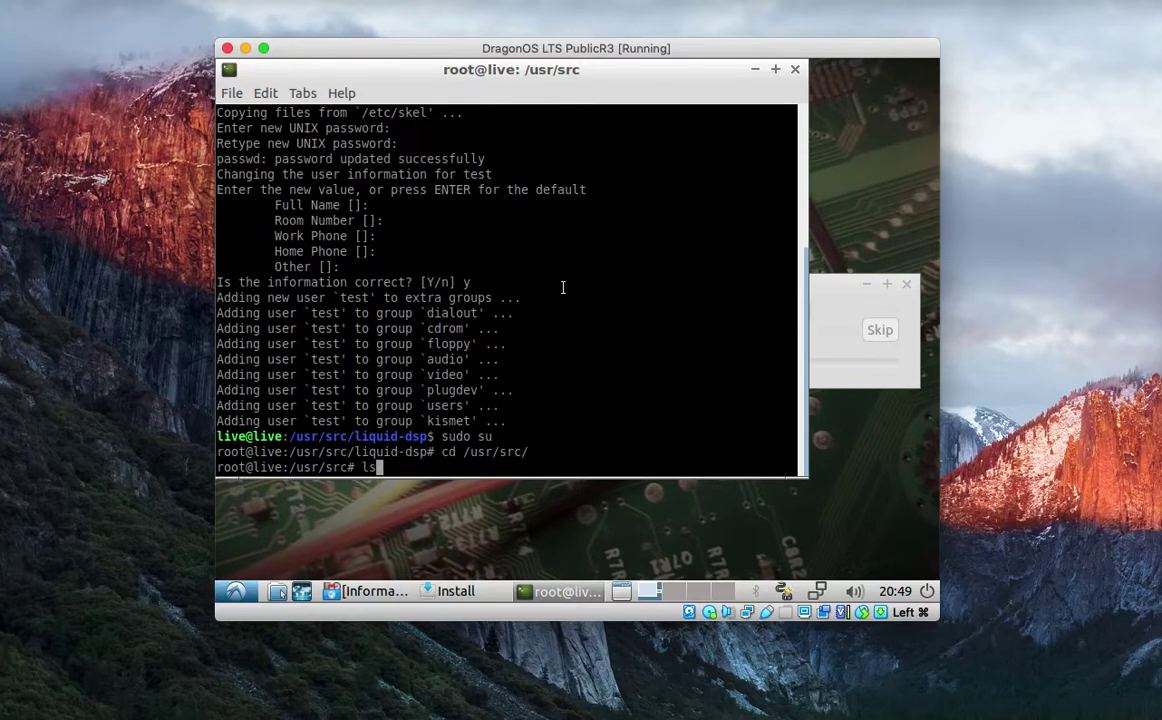
key(Return)
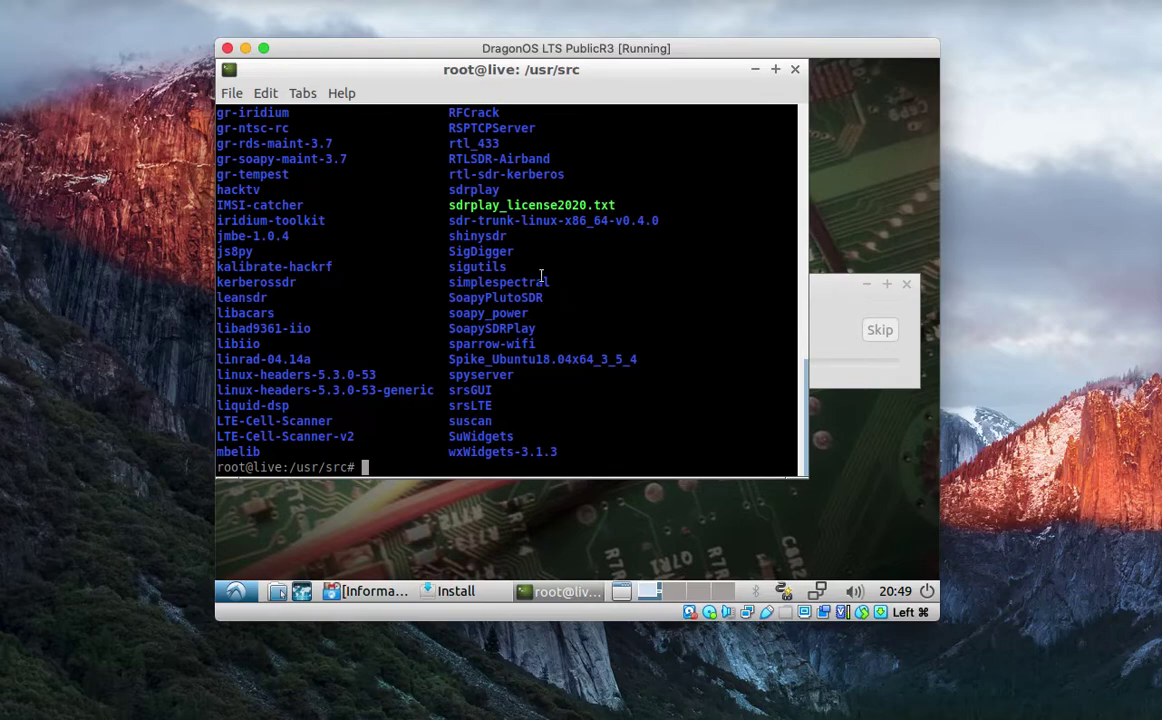
Enlarge the terminal to view the full listing, then Restart Now into the installed DragonOS.
click(811, 486)
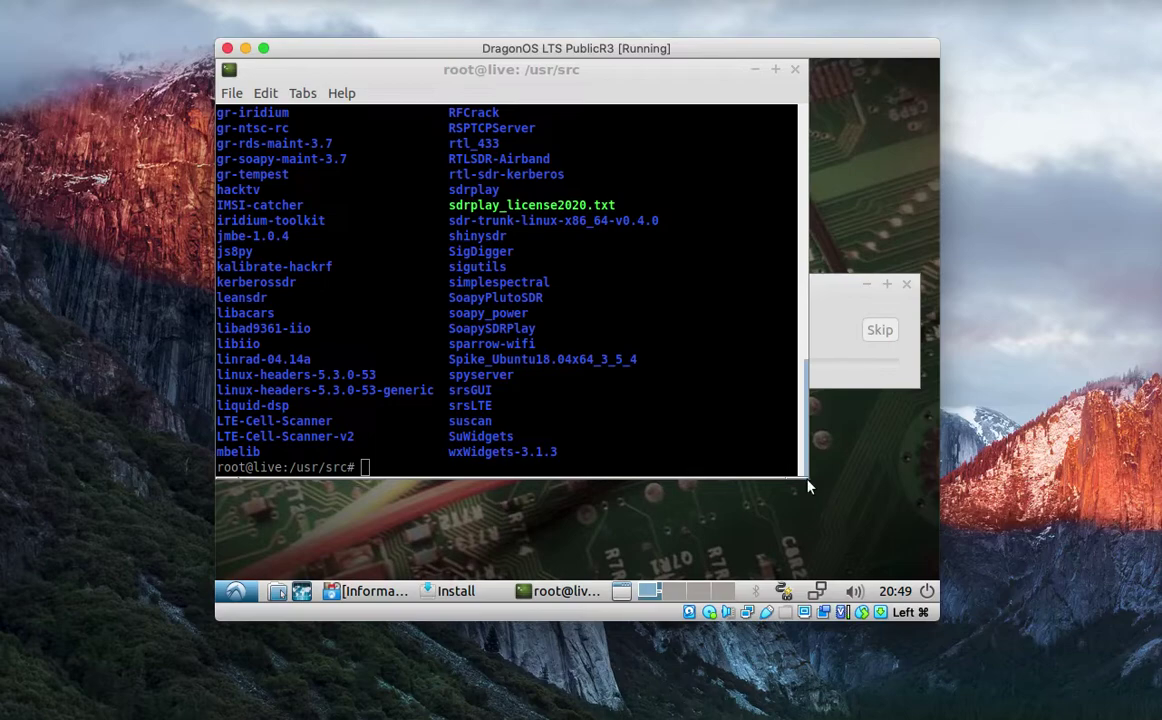
drag(808, 479, 899, 551)
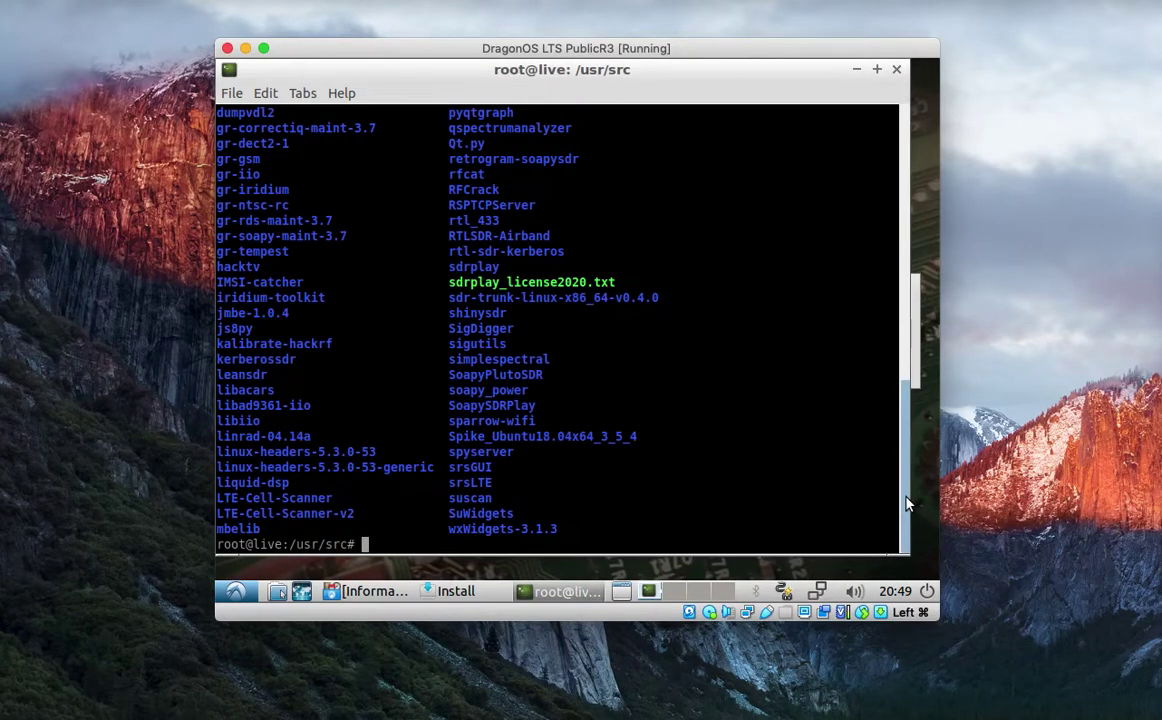
drag(906, 500, 898, 428)
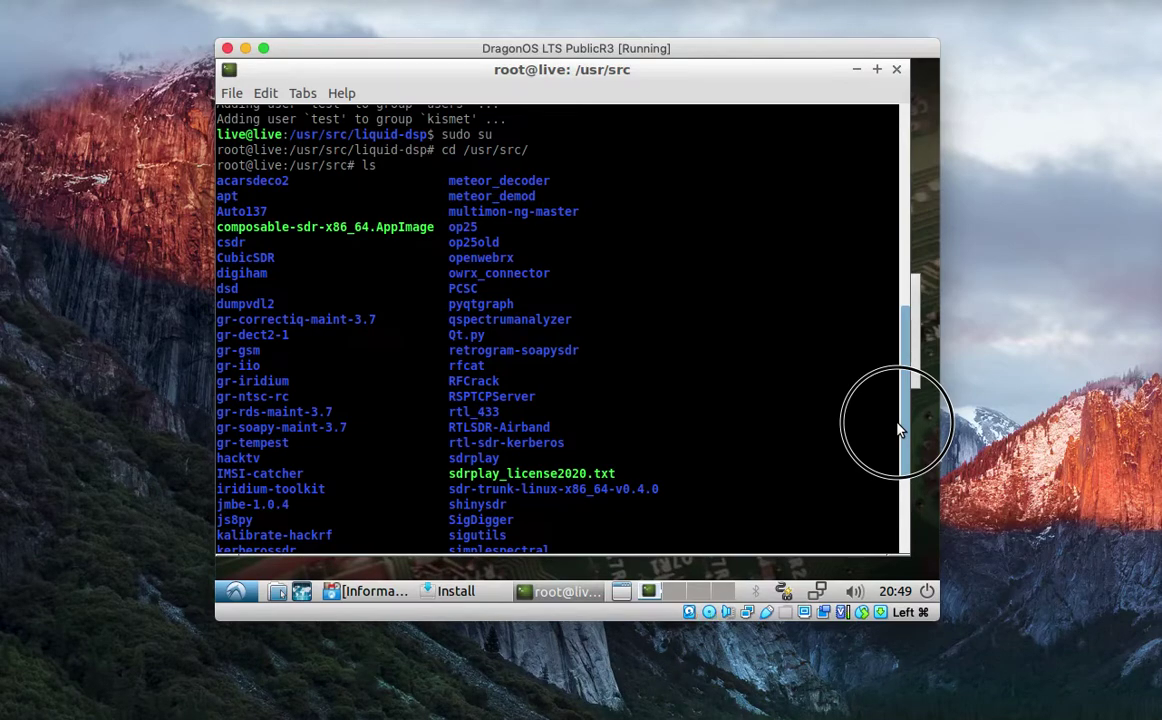
scroll(898, 428, up, 1)
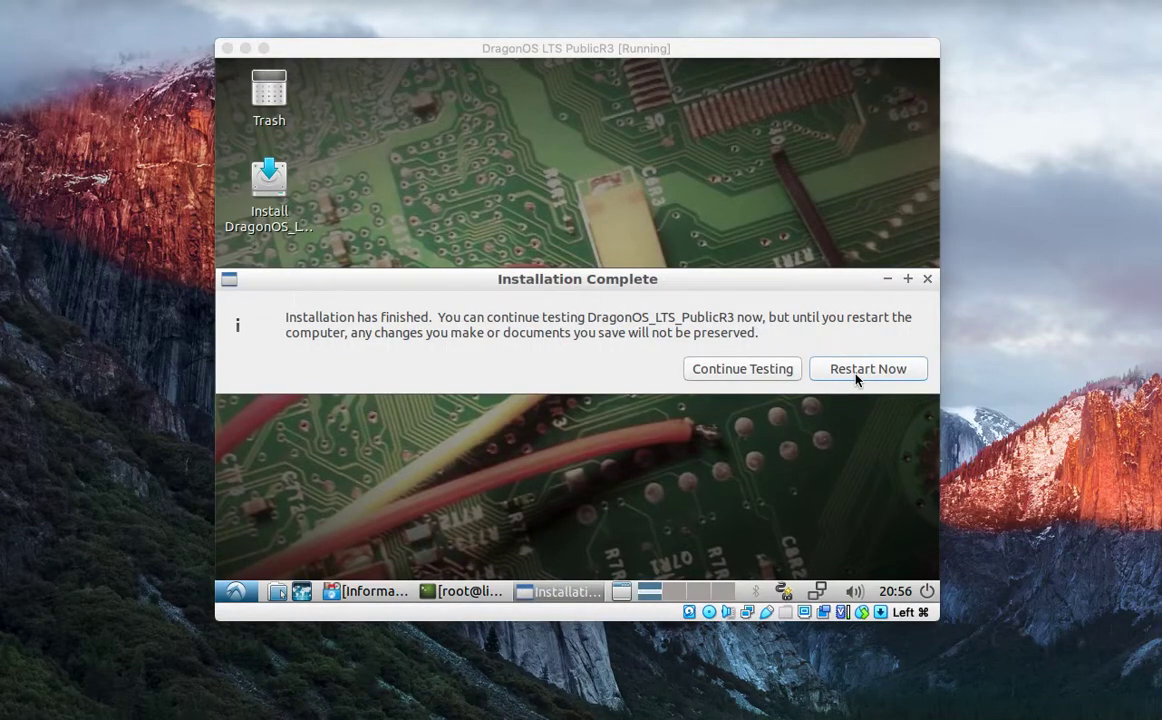
click(855, 378)
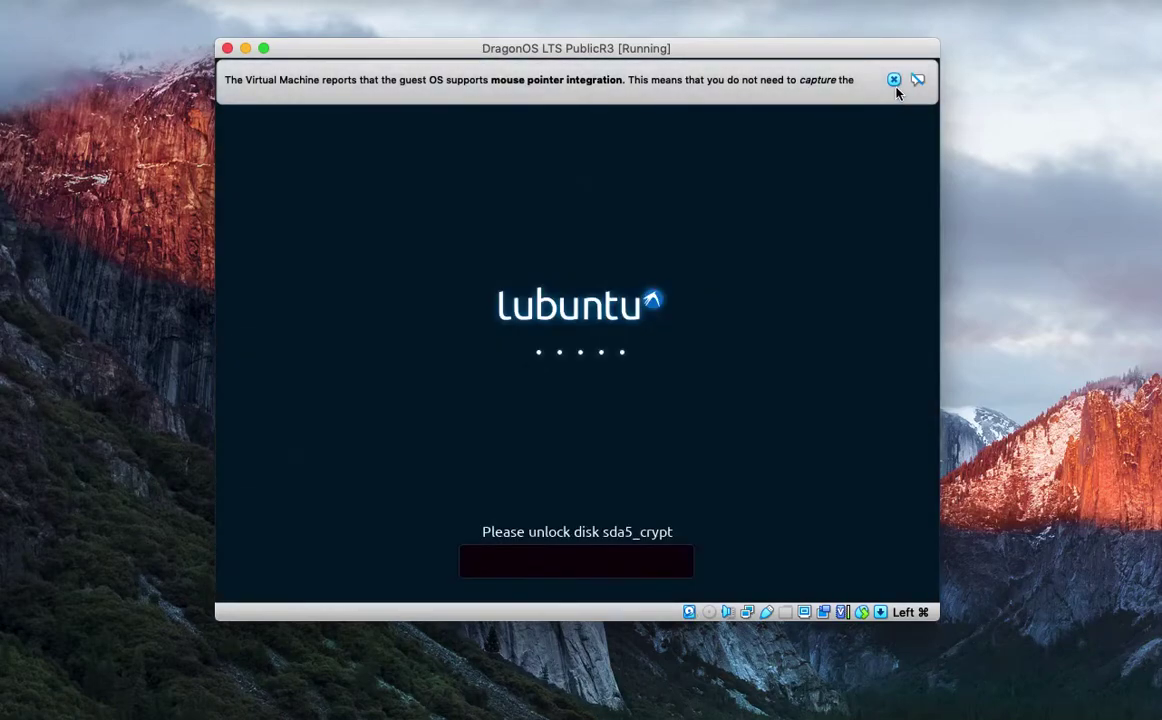
Unlock the encrypted disk sda5_crypt with its passphrase and log in with the account password.
click(894, 80)
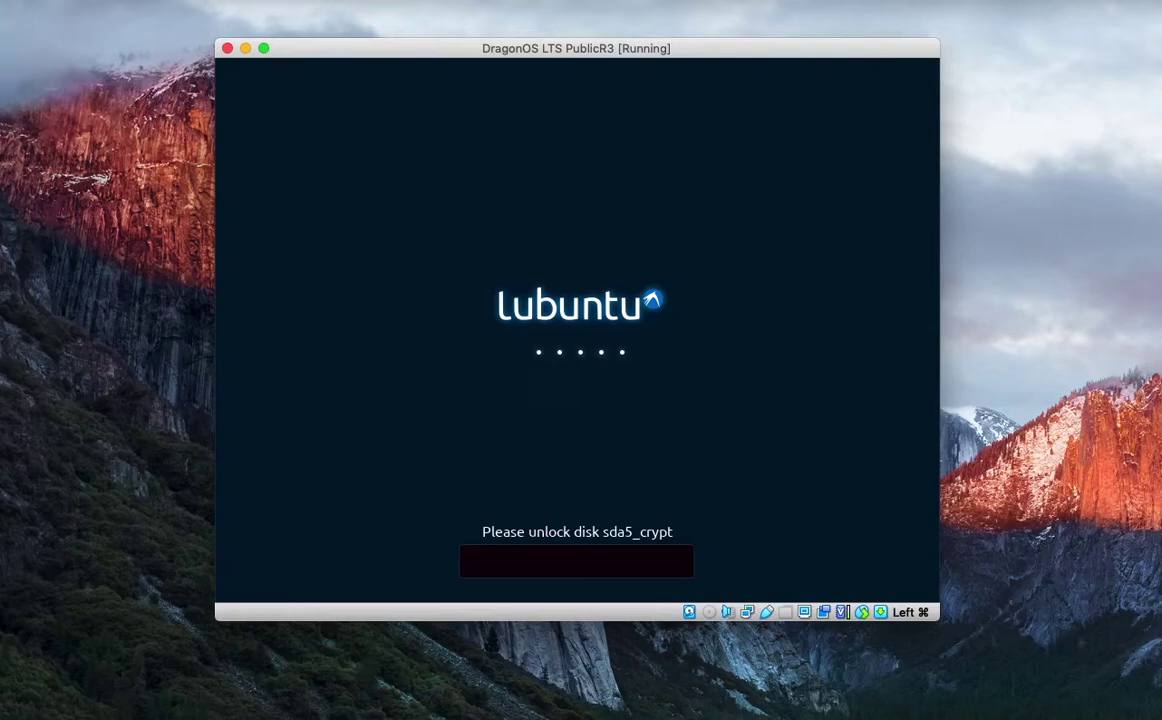
text(••••••)
key(Return)
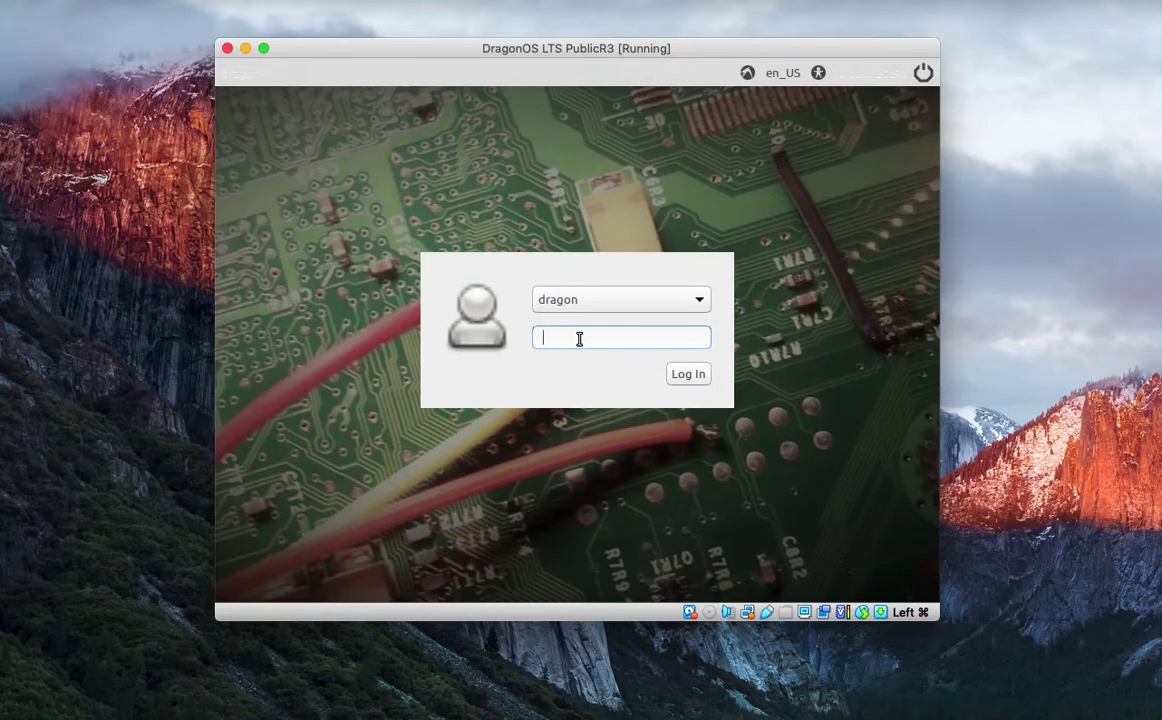
text(dragon)
key(Return)
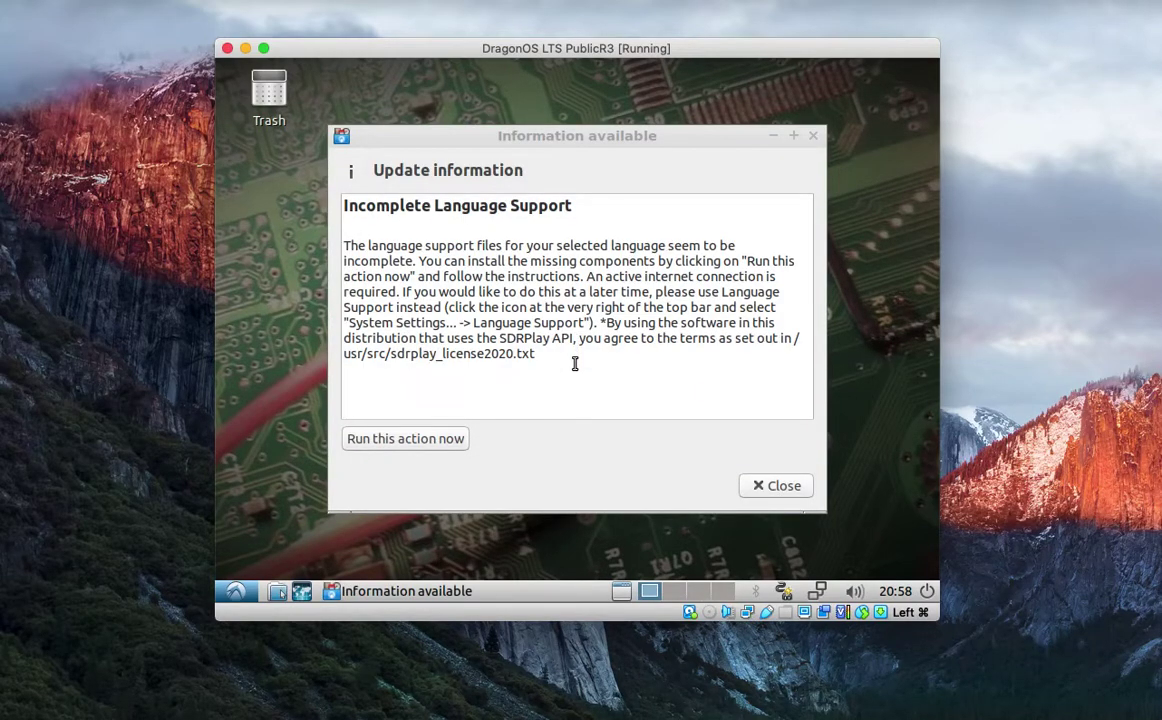
Install the missing language-pack-gnome-en-base package, authenticating with the password, and close the dialogs.
click(418, 441)
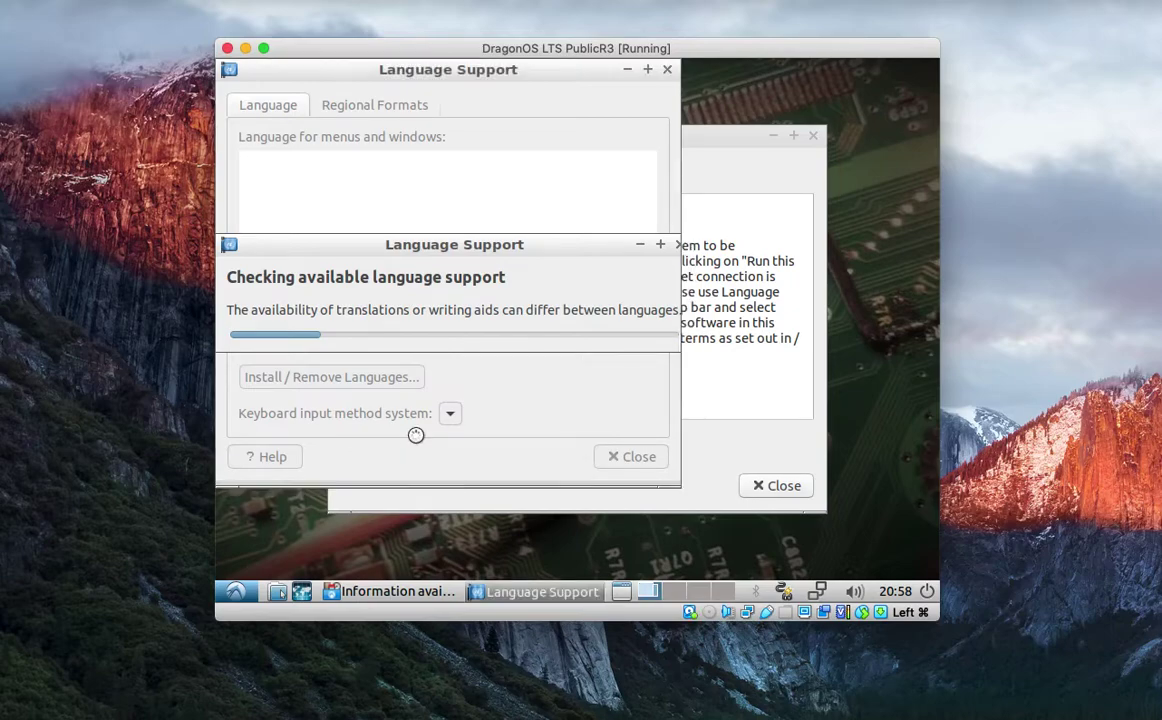
click(563, 365)
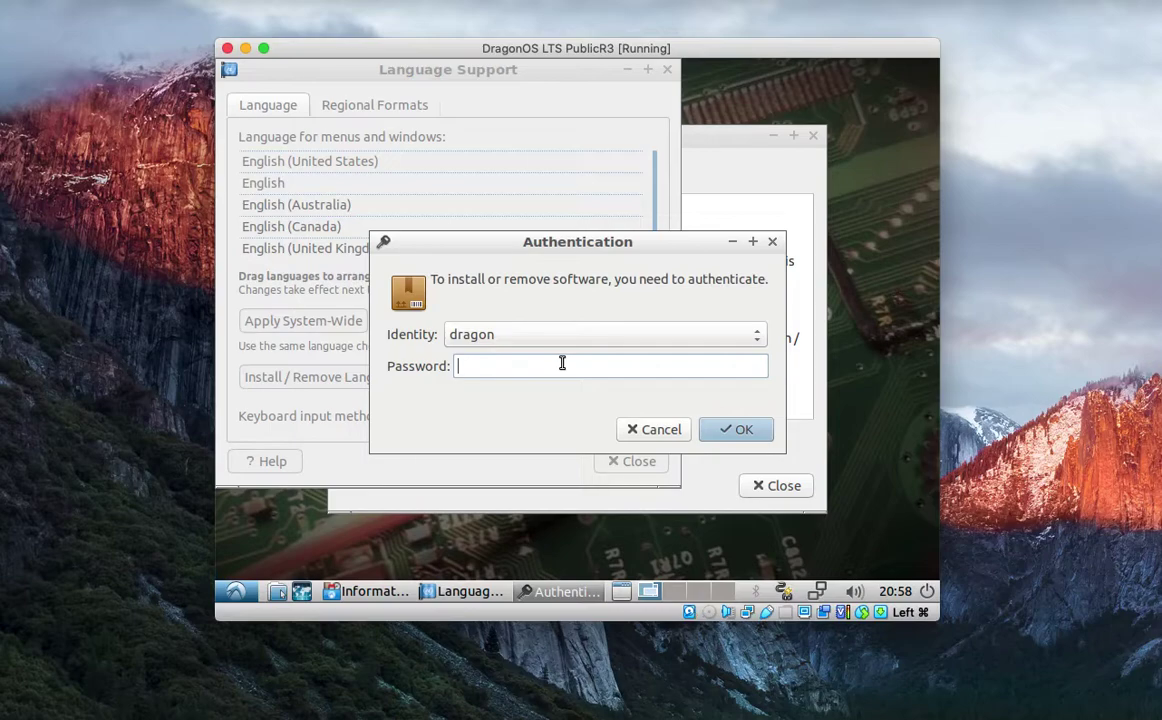
text(dragon)
key(Return)
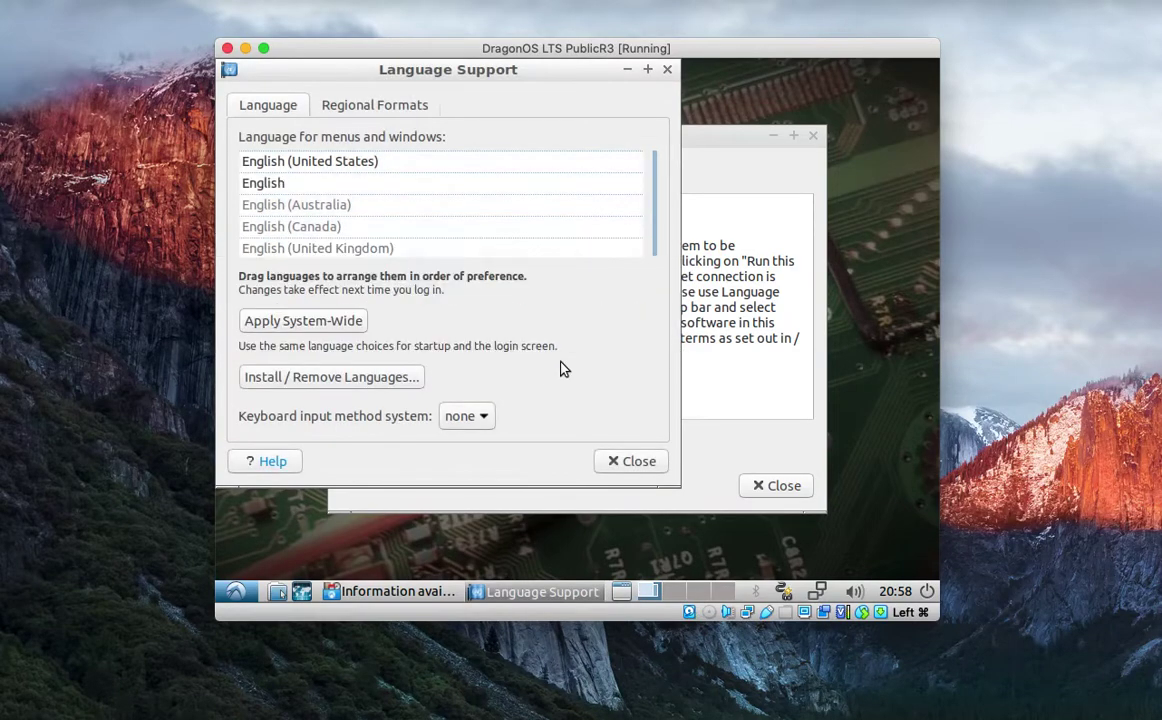
click(630, 461)
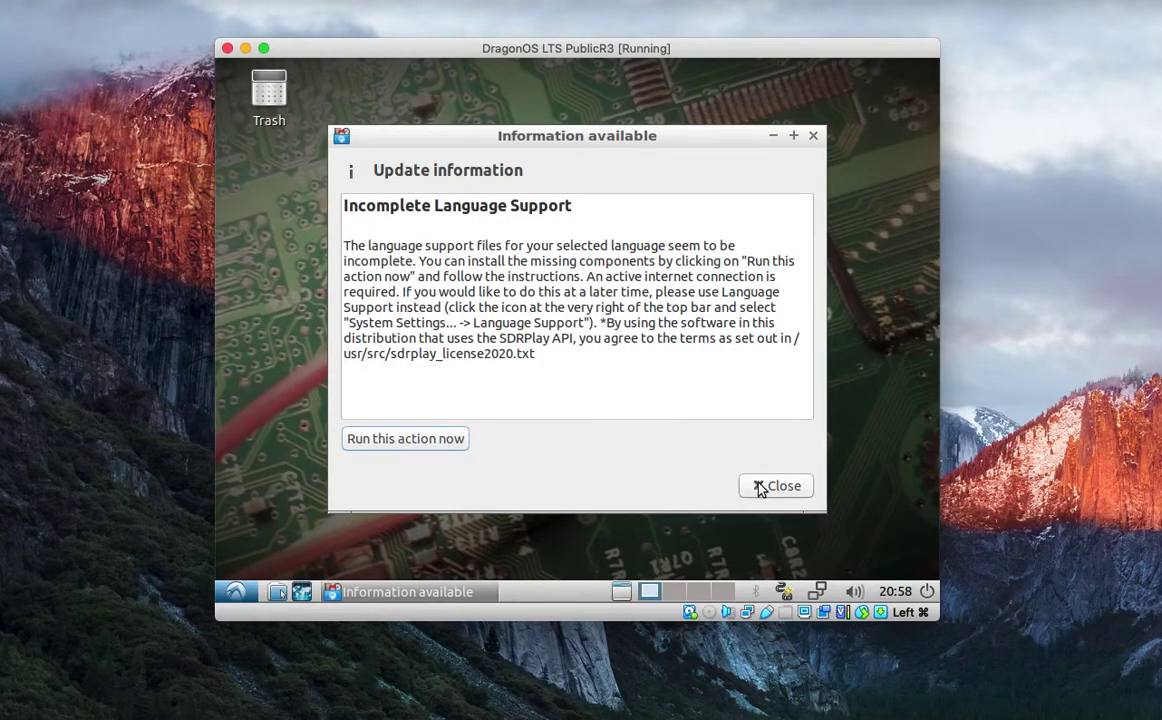
click(758, 485)
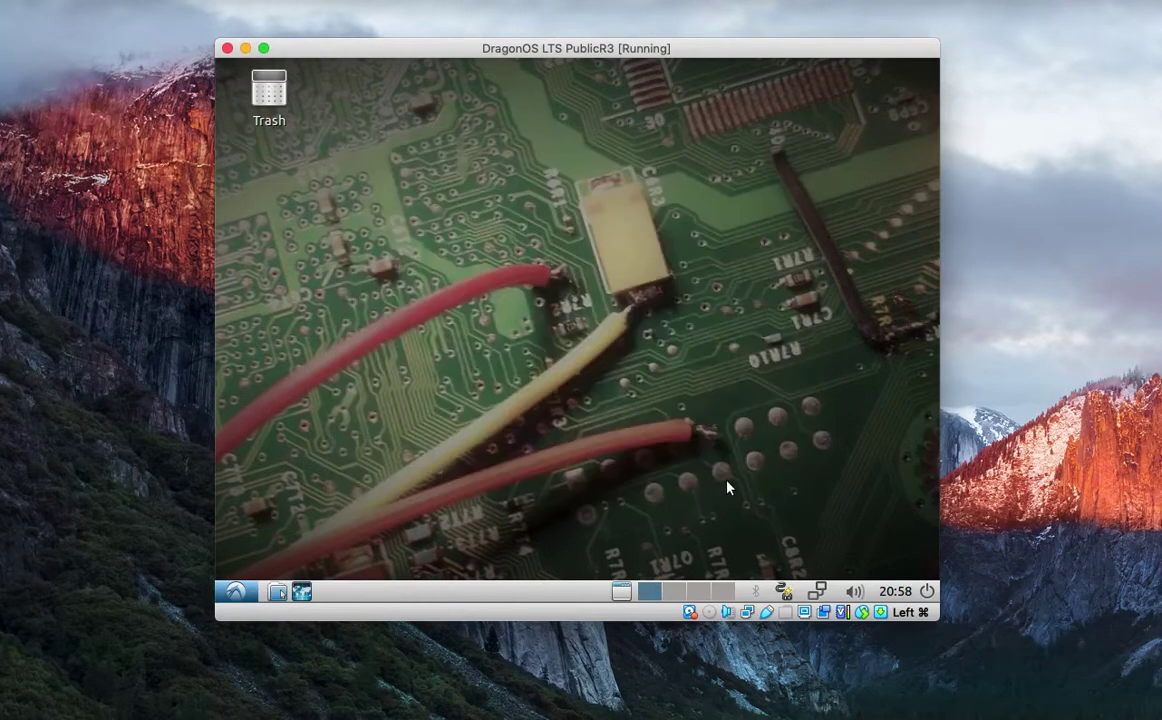
Launch LXTerminal from the System Tools menu.
click(237, 592)
mouse_move(326, 500)
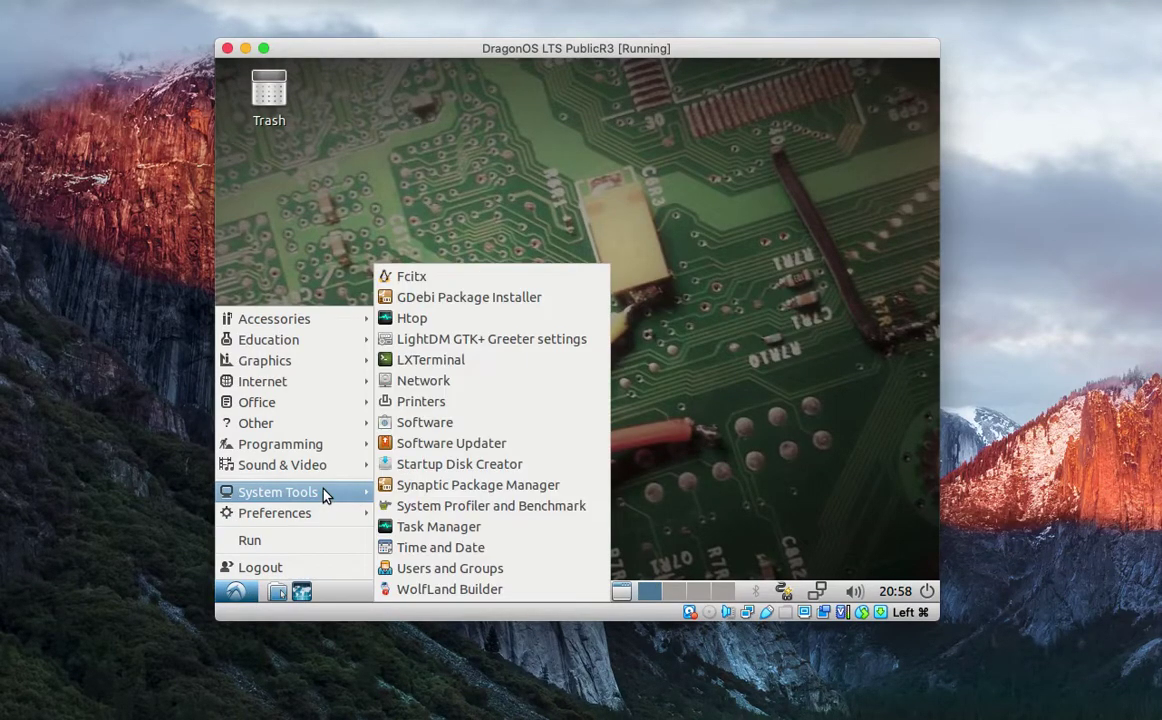
click(458, 365)
Change into /usr/src/liquid-dsp and list its files in detail with ls -l.
text(cd /)
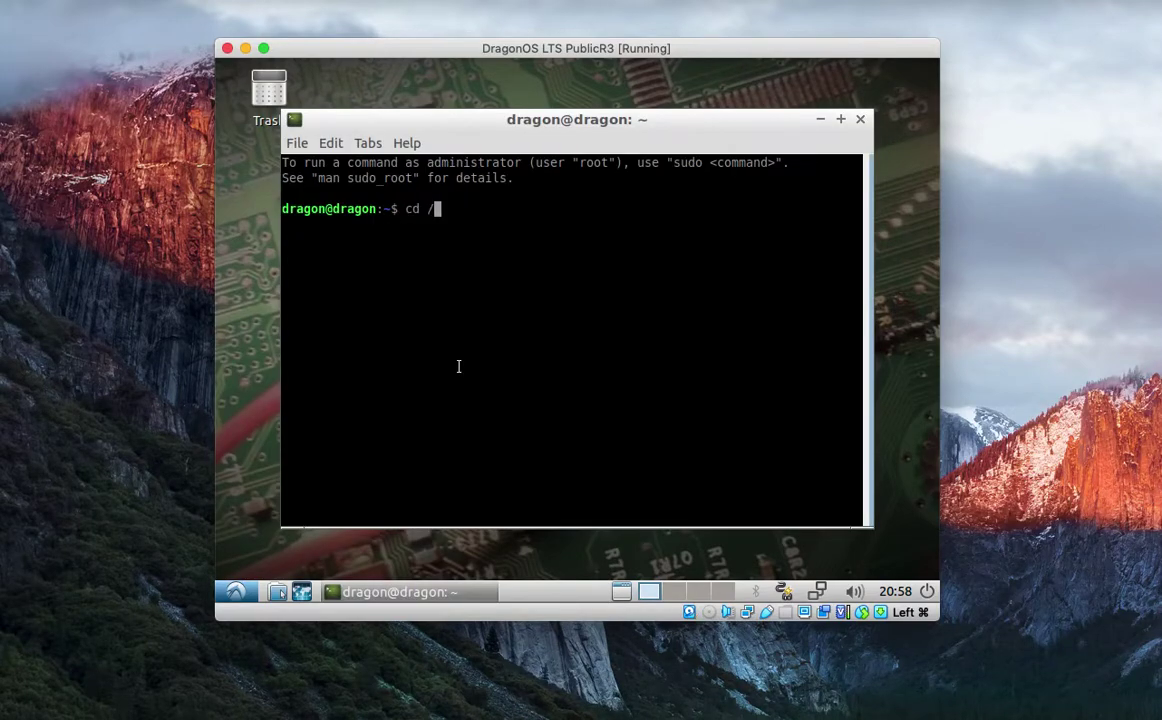
text(usr/lib)
key(BackSpace)
key(BackSpace)
key(BackSpace)
text(src/liqui)
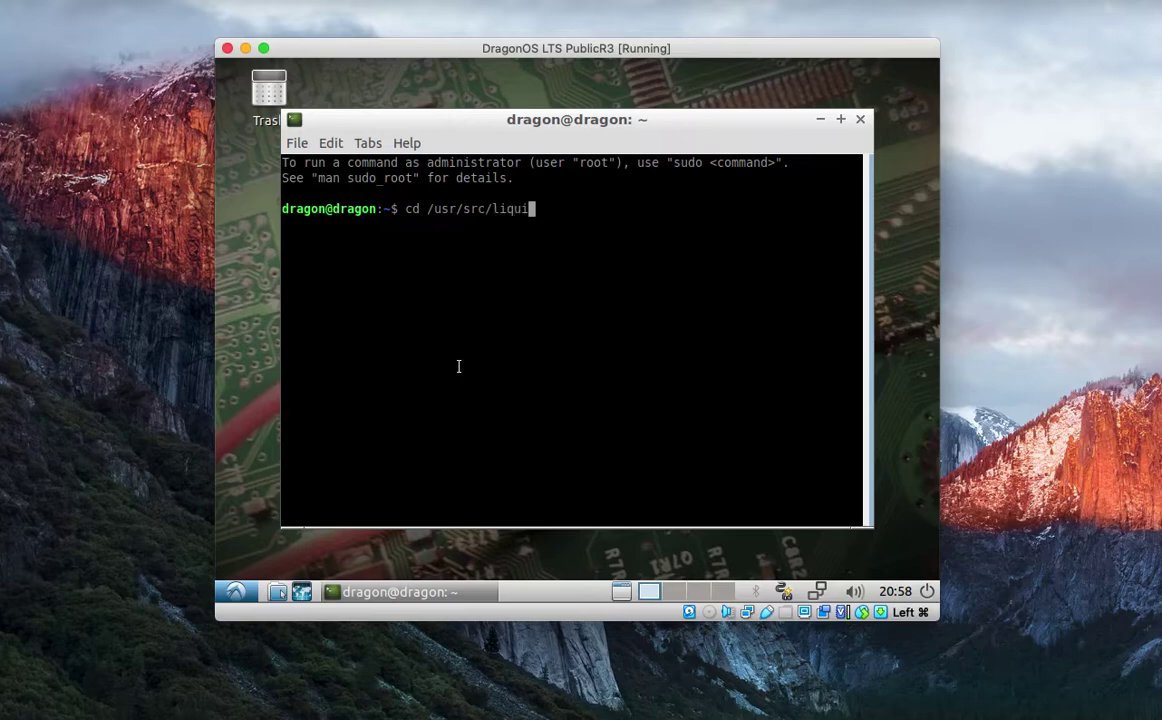
key(Tab)
key(Return)
text(ls -l)
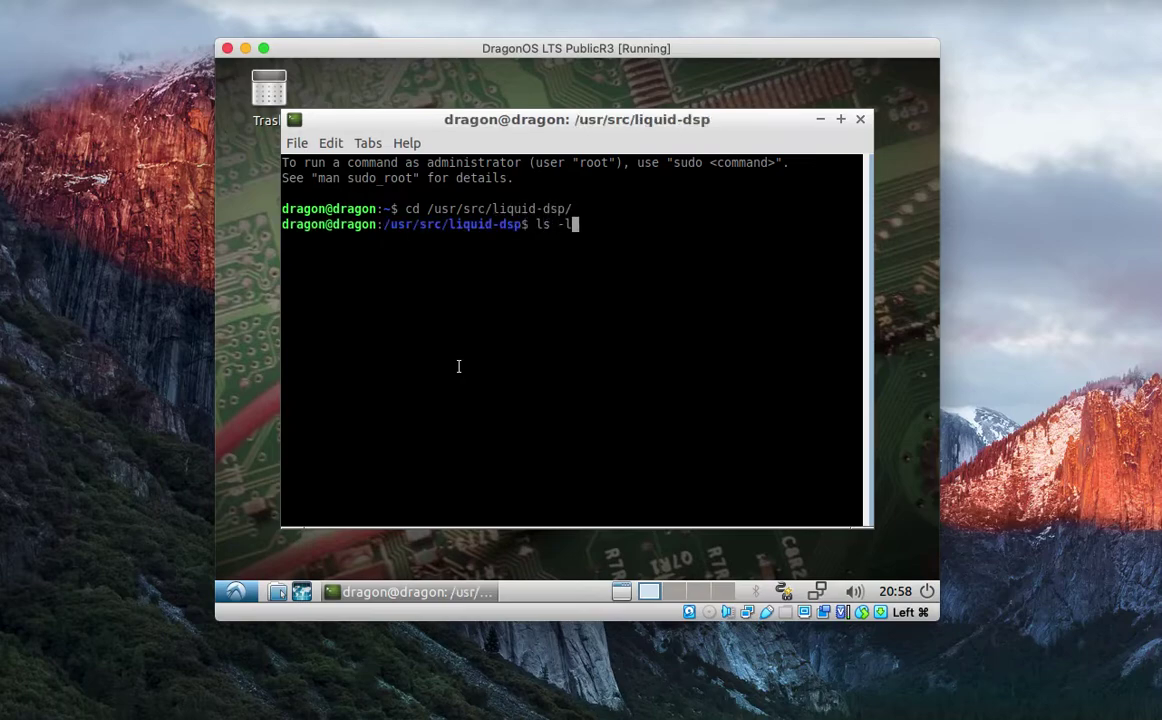
key(Return)
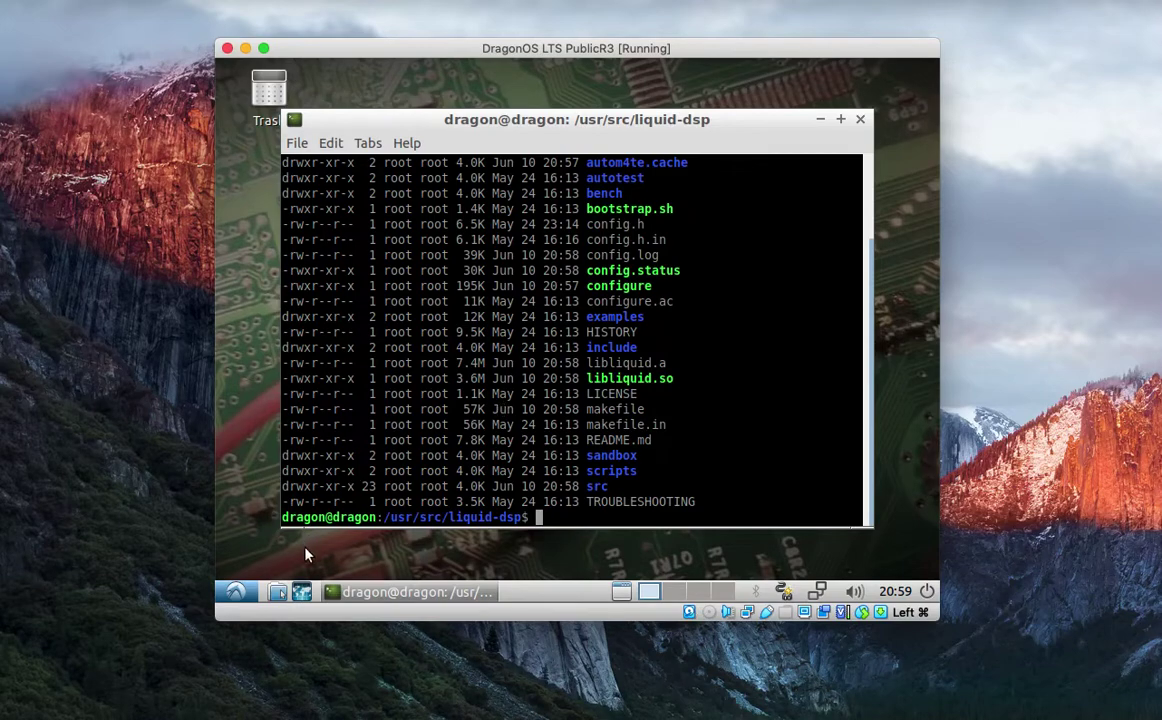
Run CubicSDR (sdrplay support) on the PulseAudio device, retune to 99.92 MHz, then close it.
click(236, 591)
mouse_move(291, 349)
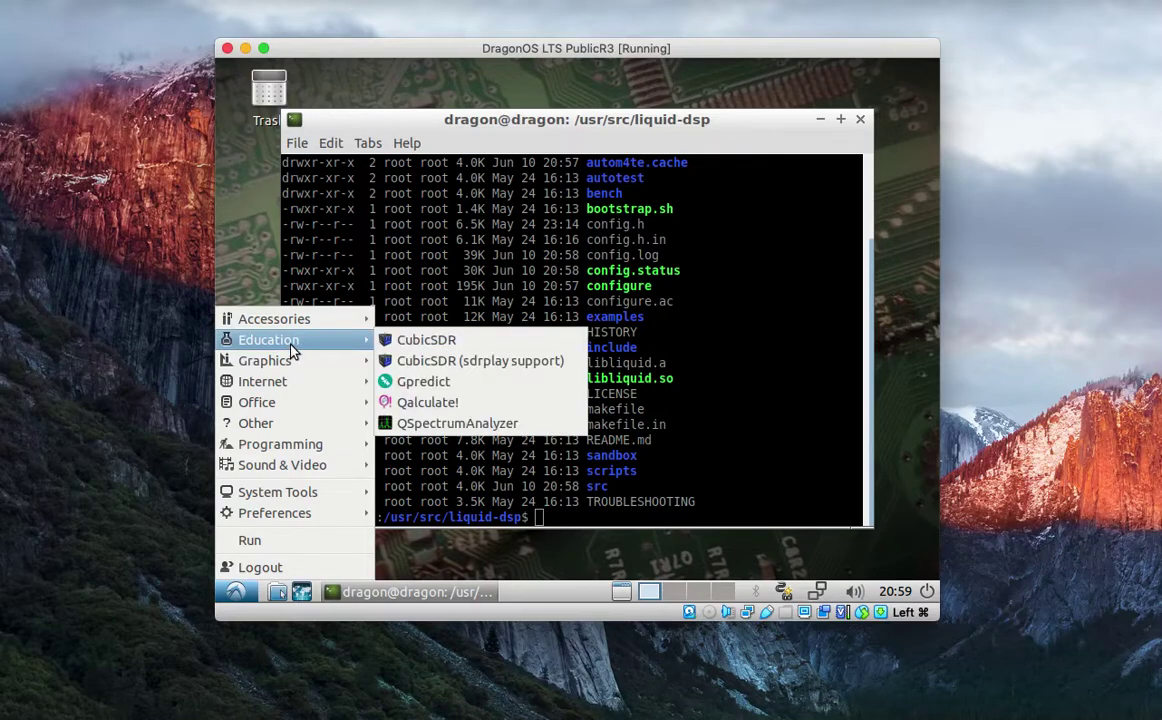
click(408, 356)
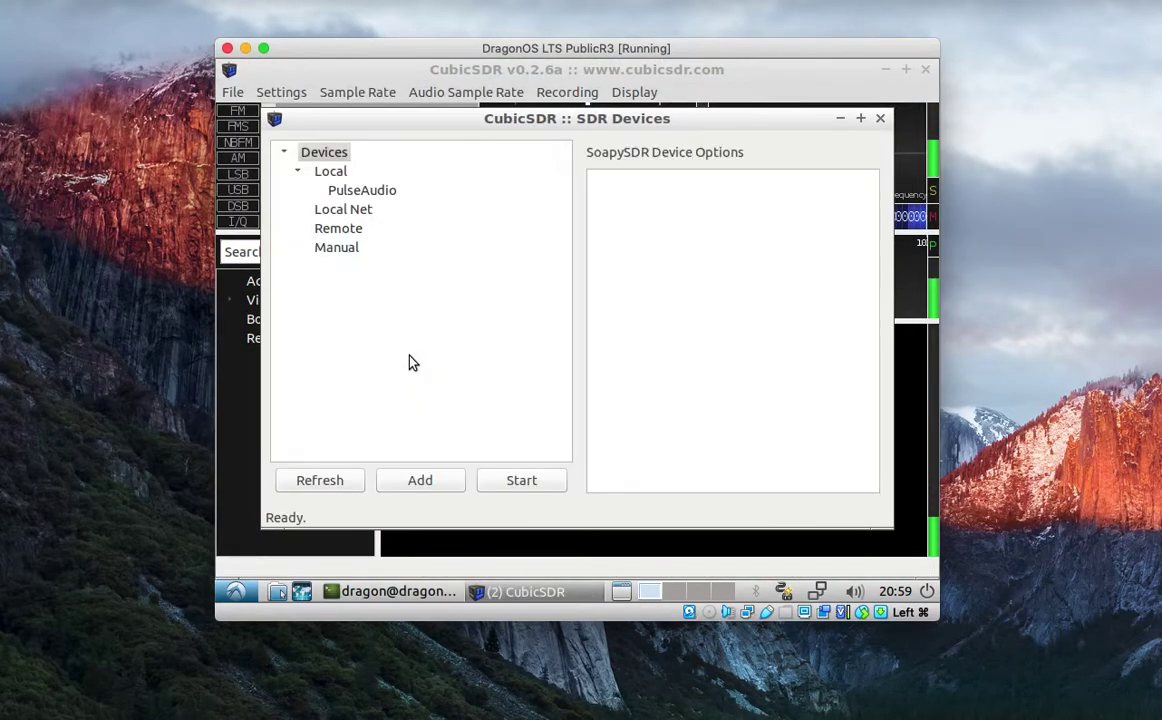
click(375, 190)
click(500, 478)
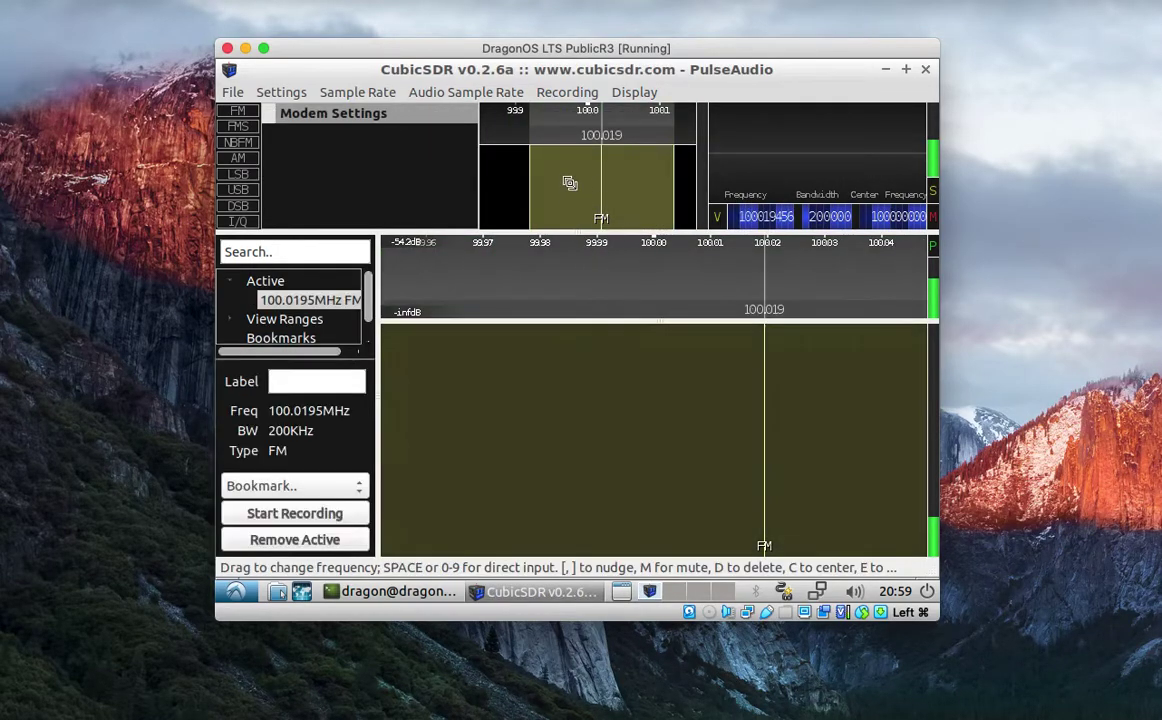
drag(495, 204, 617, 195)
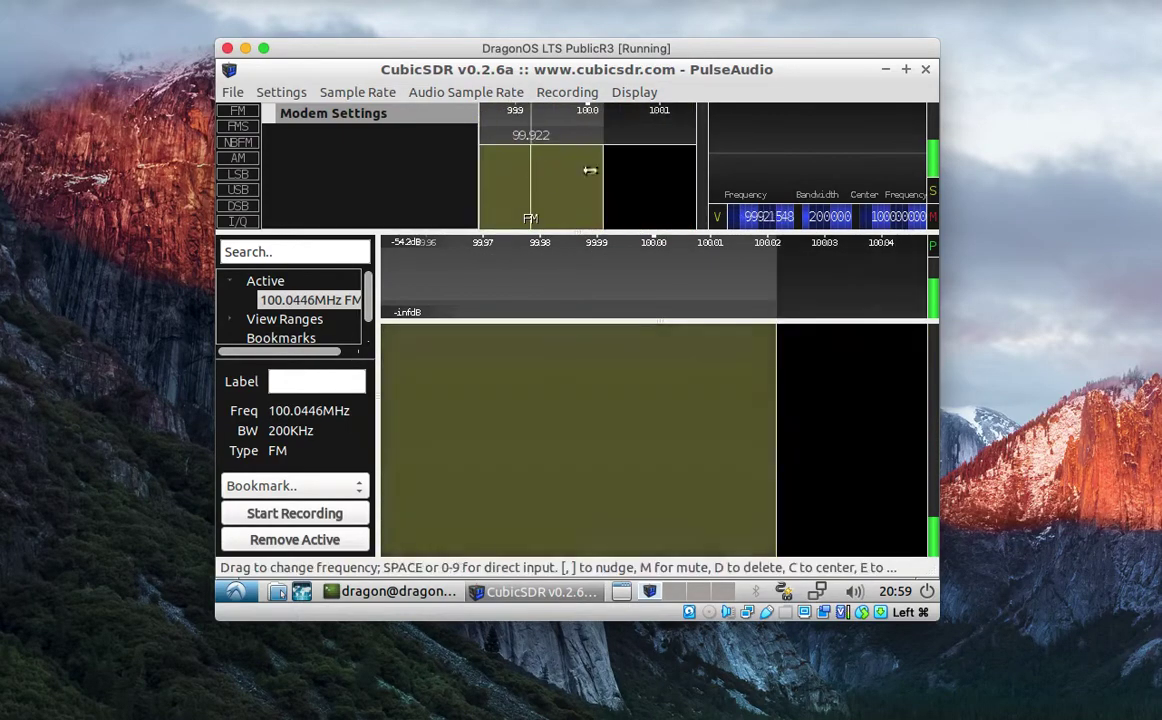
click(531, 150)
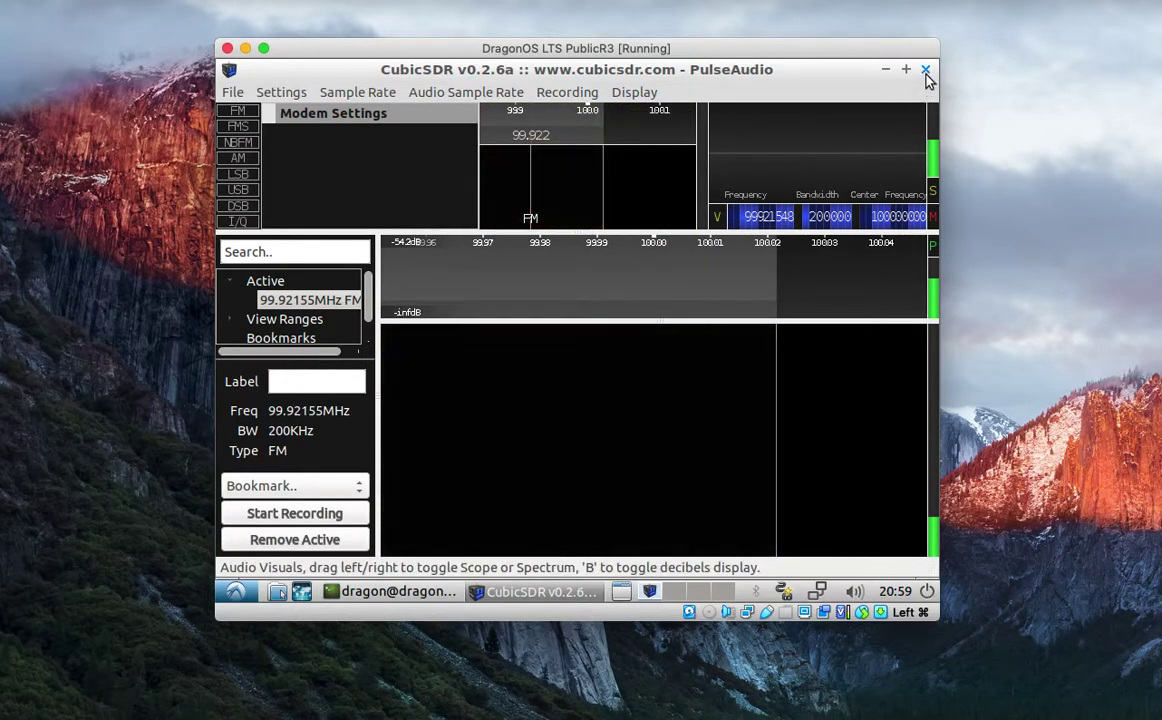
click(925, 69)
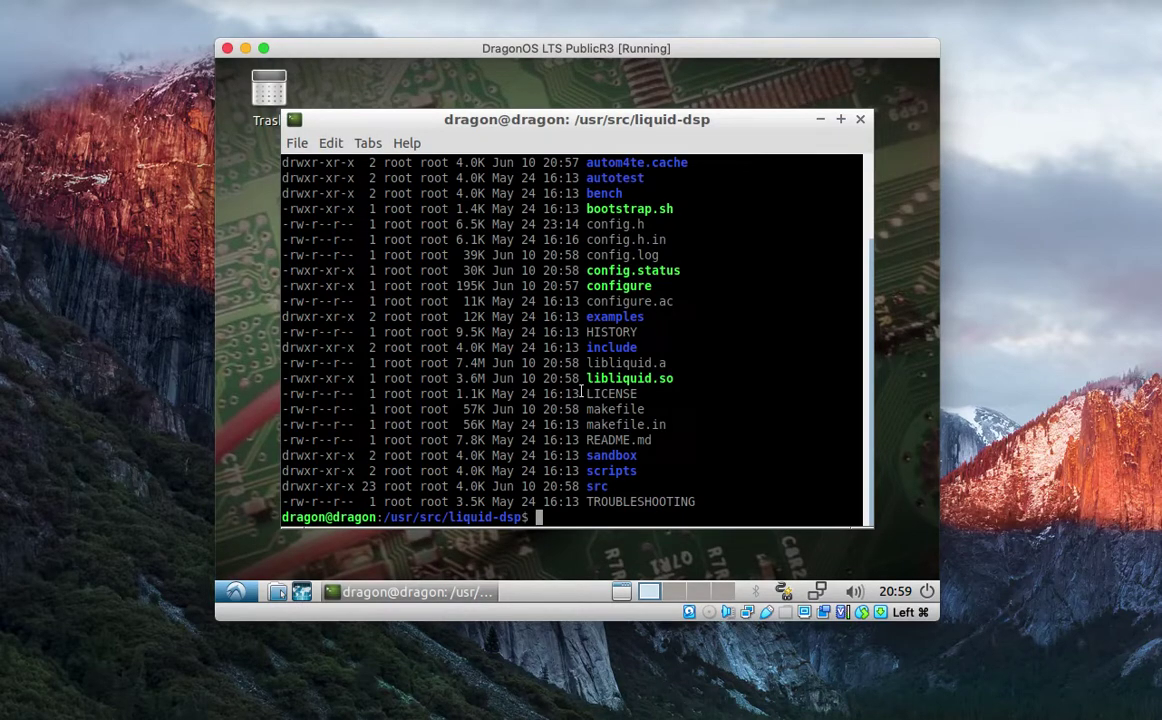
List the user's groups with groups, then open, maximize and close QSpectrumAnalyzer.
text(groups)
key(Return)
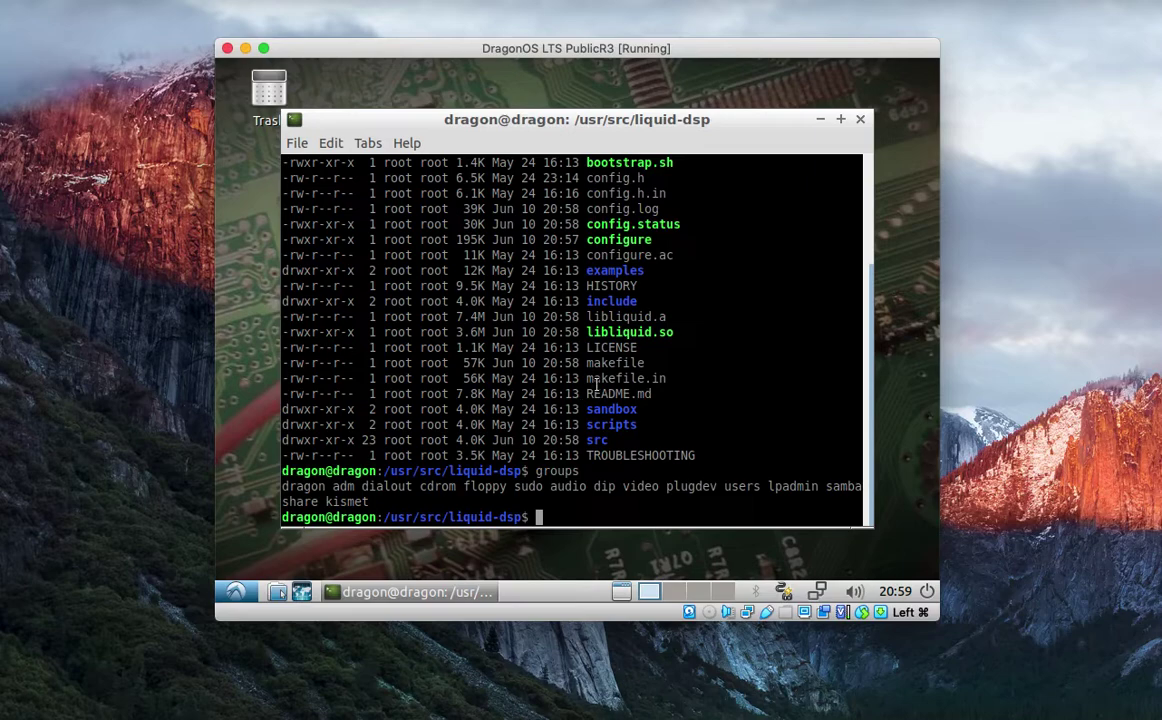
click(238, 591)
mouse_move(272, 340)
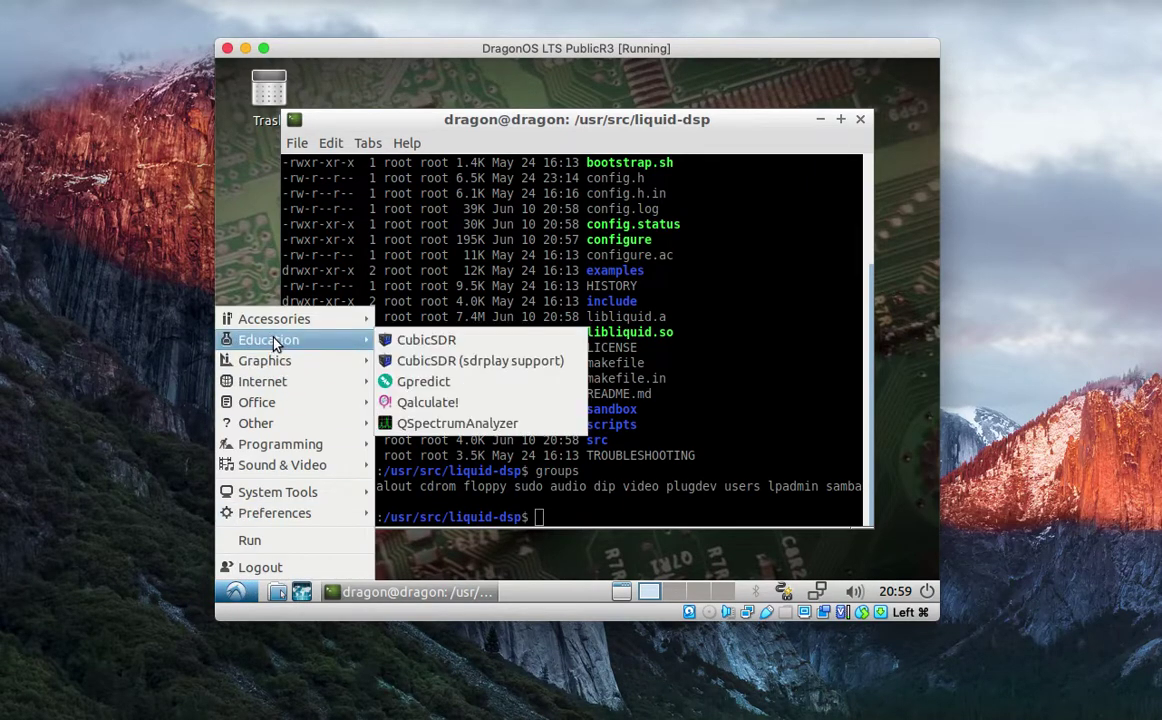
click(410, 426)
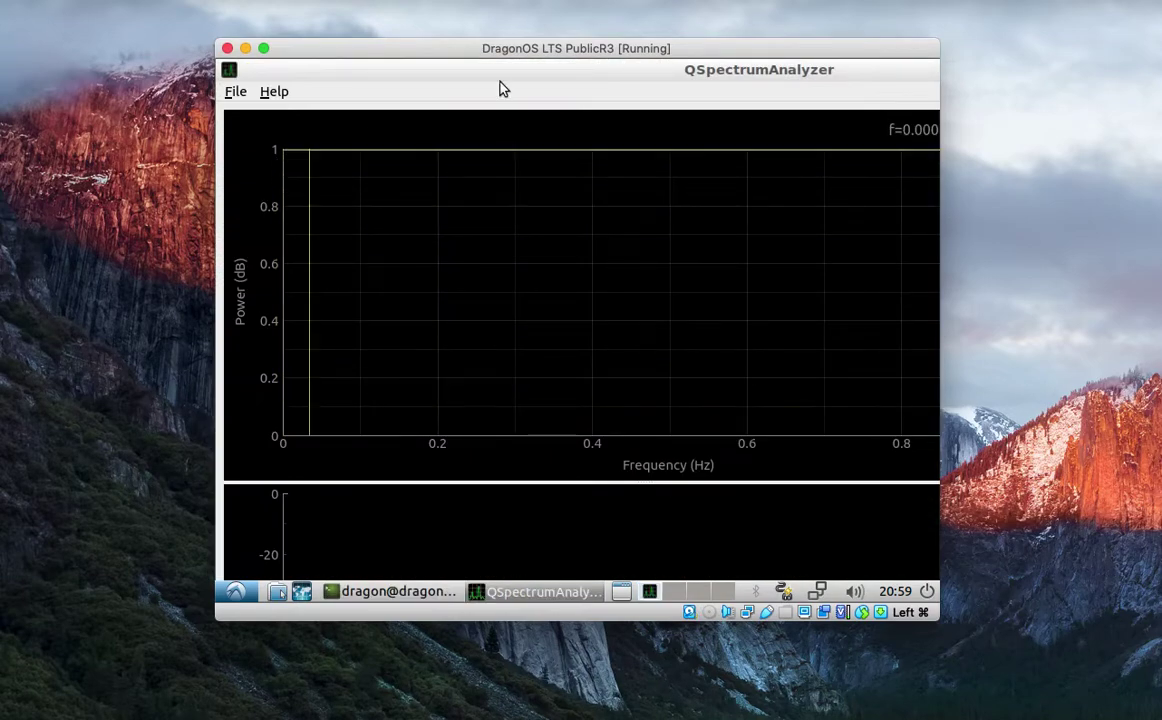
double_click(700, 72)
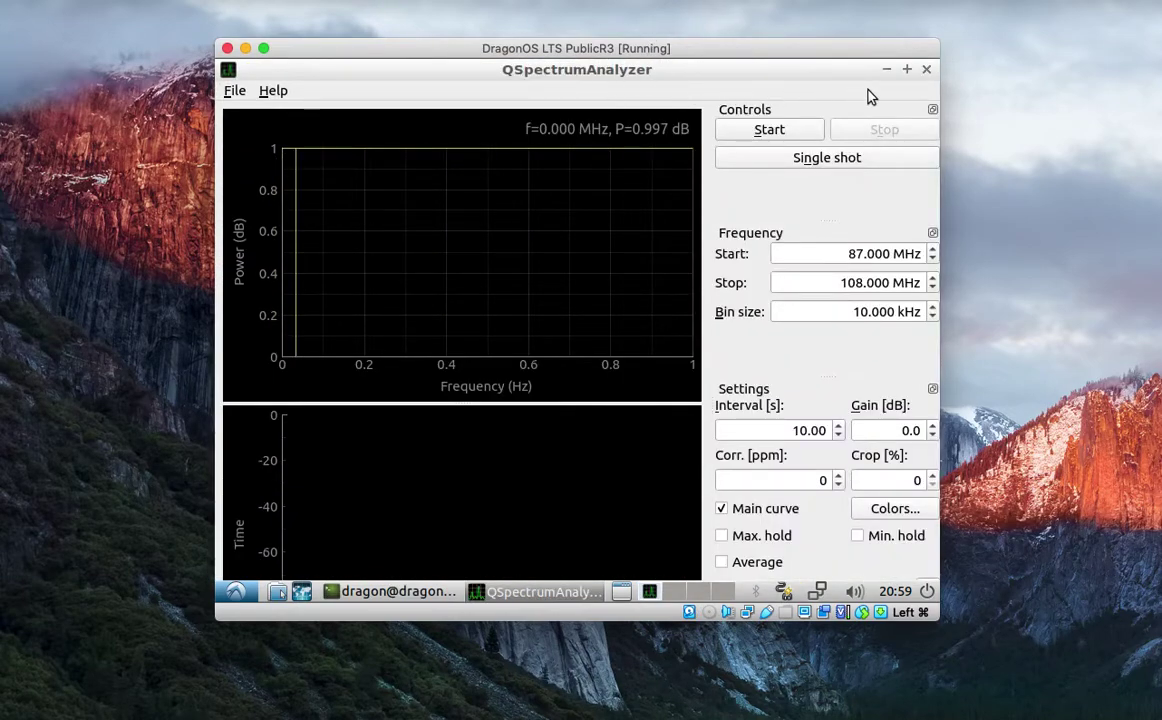
click(926, 69)
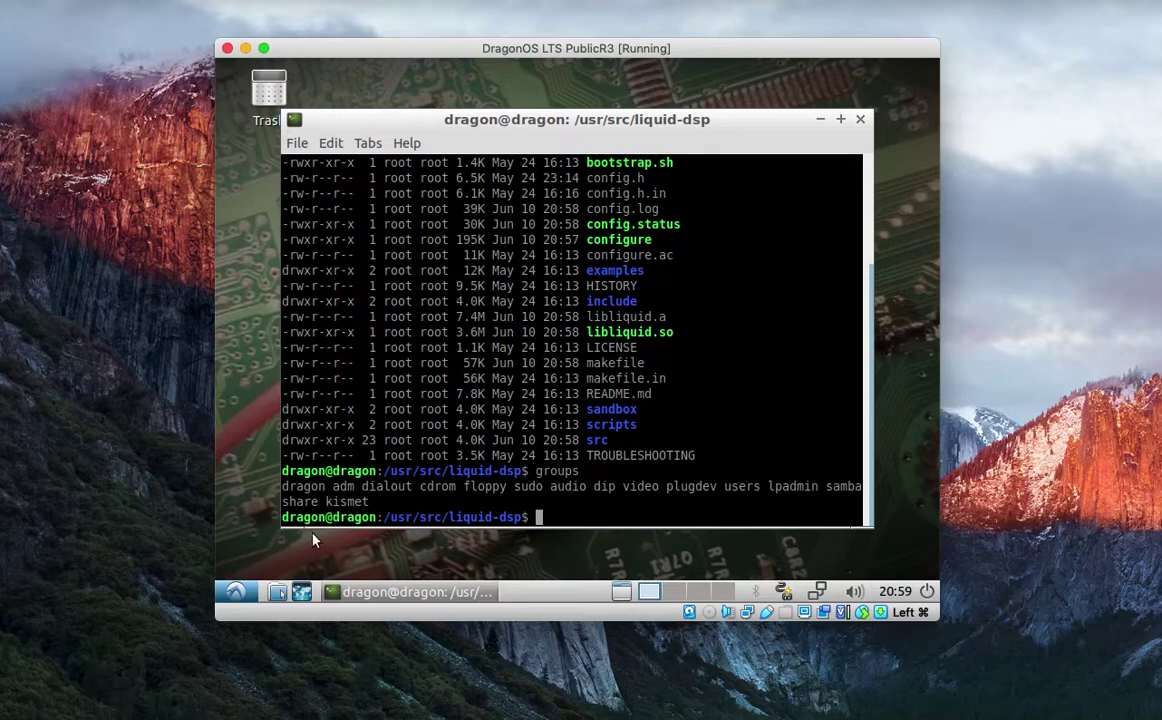
Launch Gqrx from the Internet menu, accept the default I/O devices, and quit it.
click(236, 591)
mouse_move(282, 381)
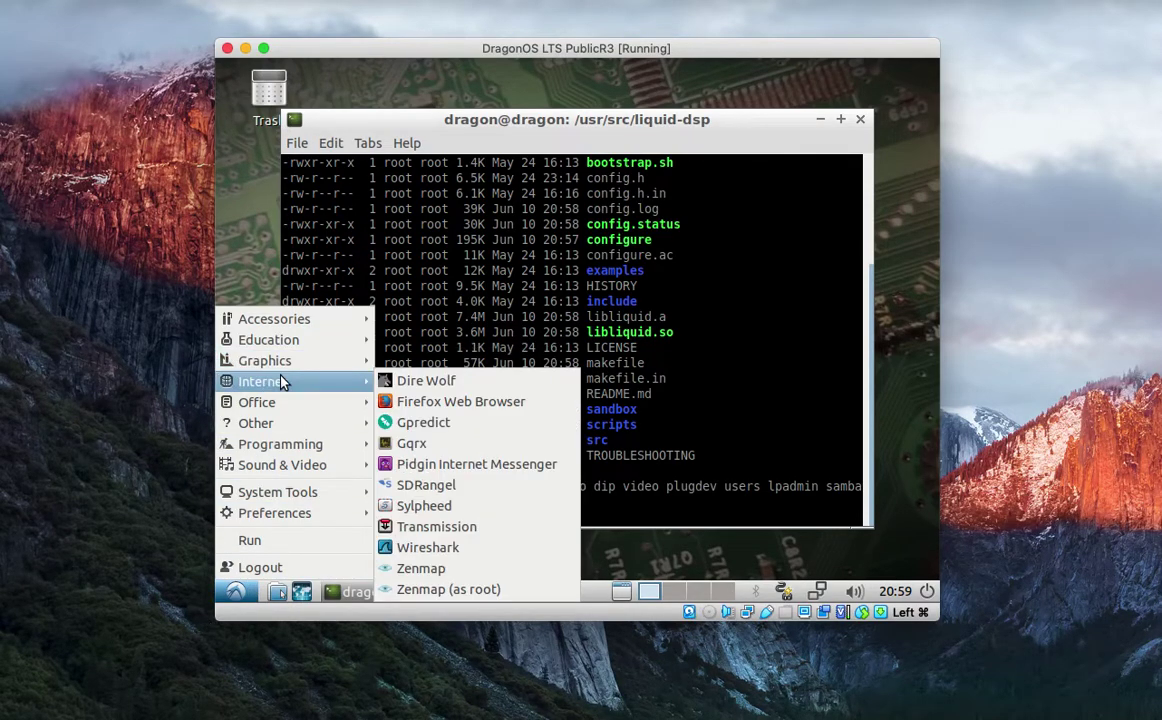
click(466, 450)
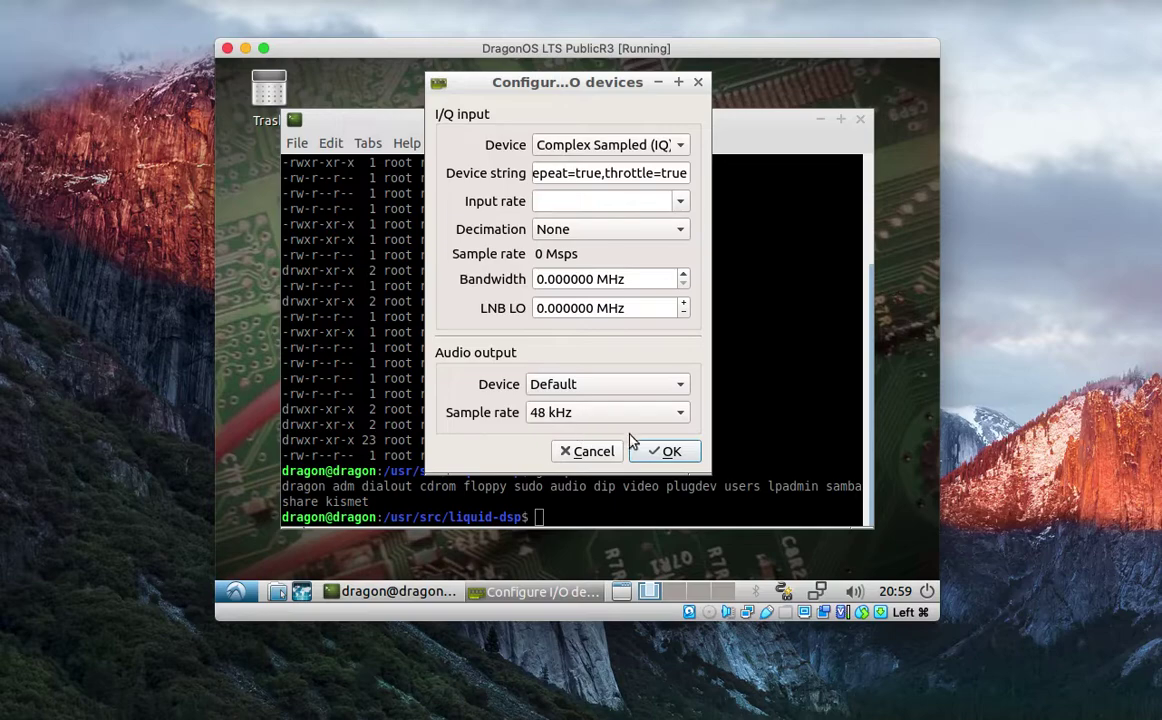
click(648, 452)
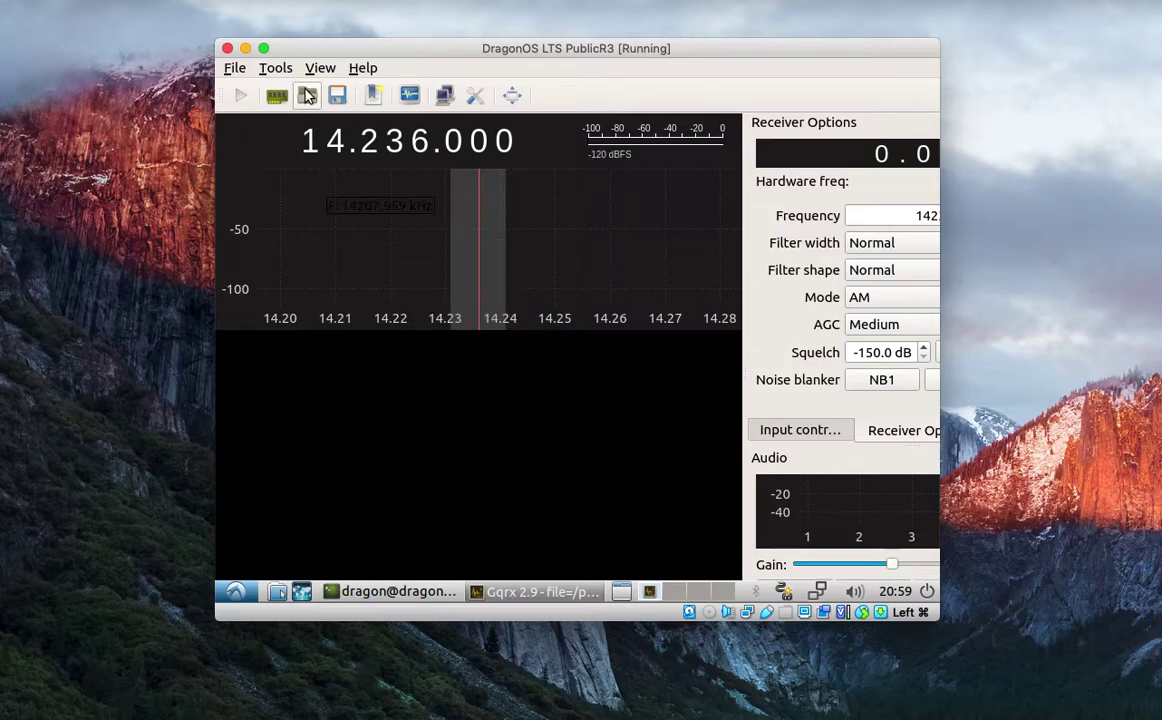
click(237, 70)
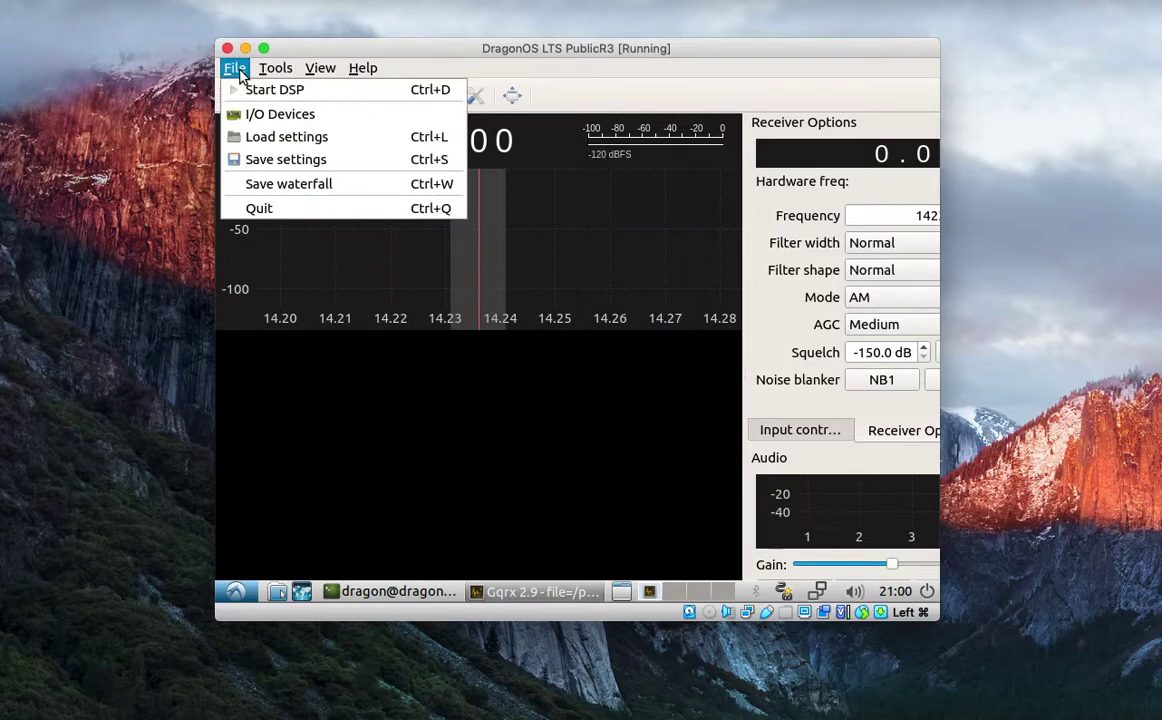
click(268, 208)
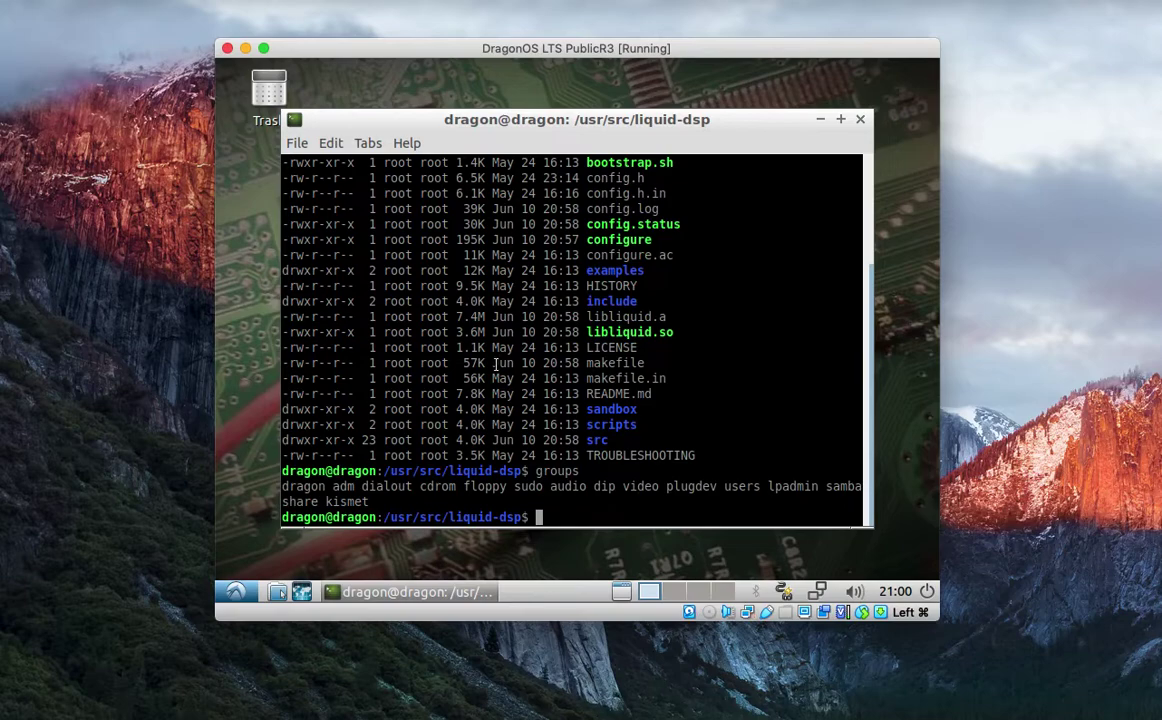
Launch Gqrx with the gqrx terminal command and quit it via File > Quit.
text(gqrx)
key(Return)
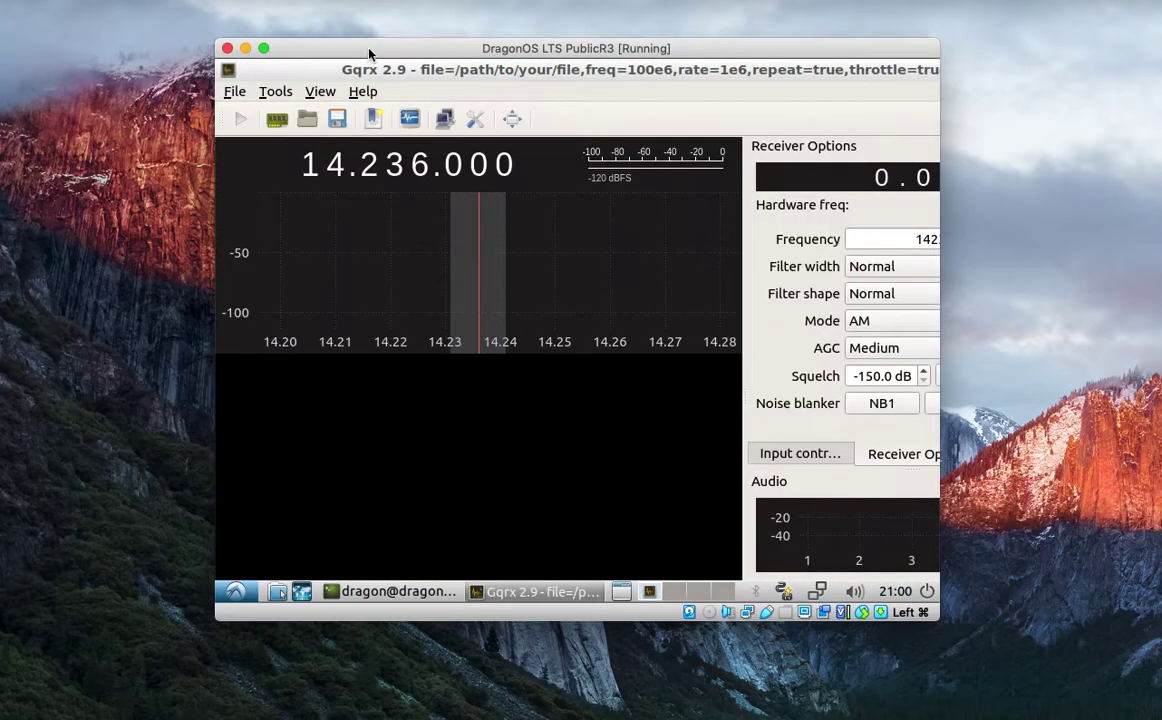
drag(369, 69, 397, 136)
click(262, 154)
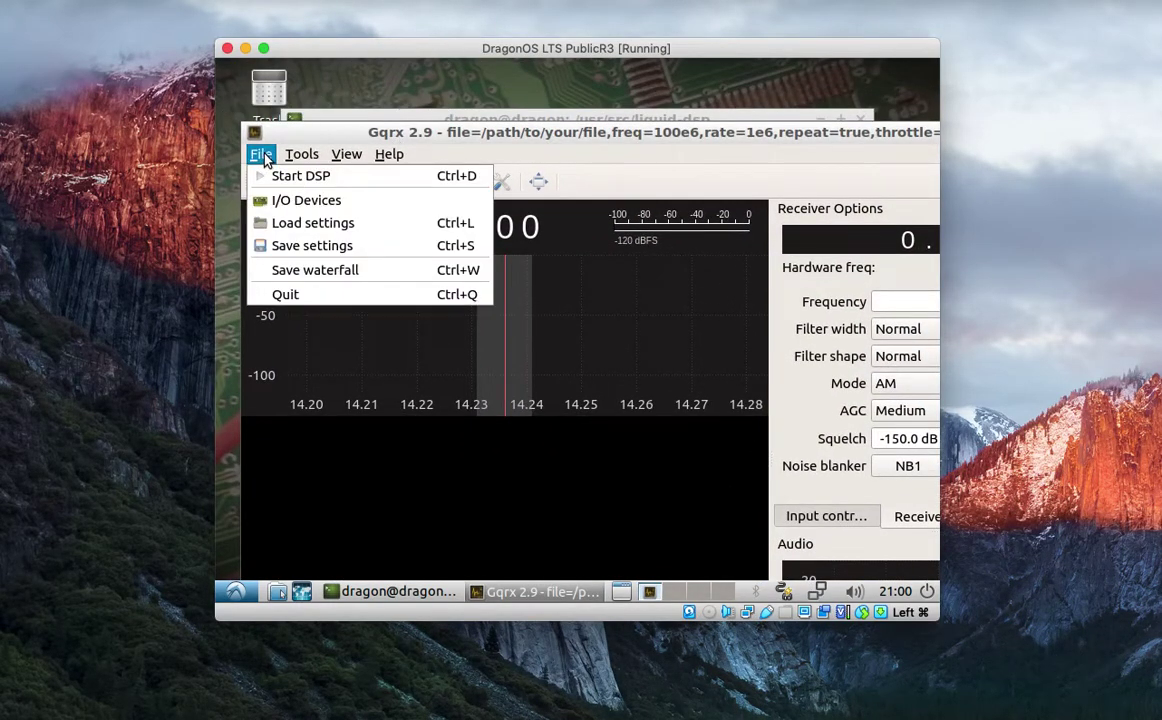
click(290, 290)
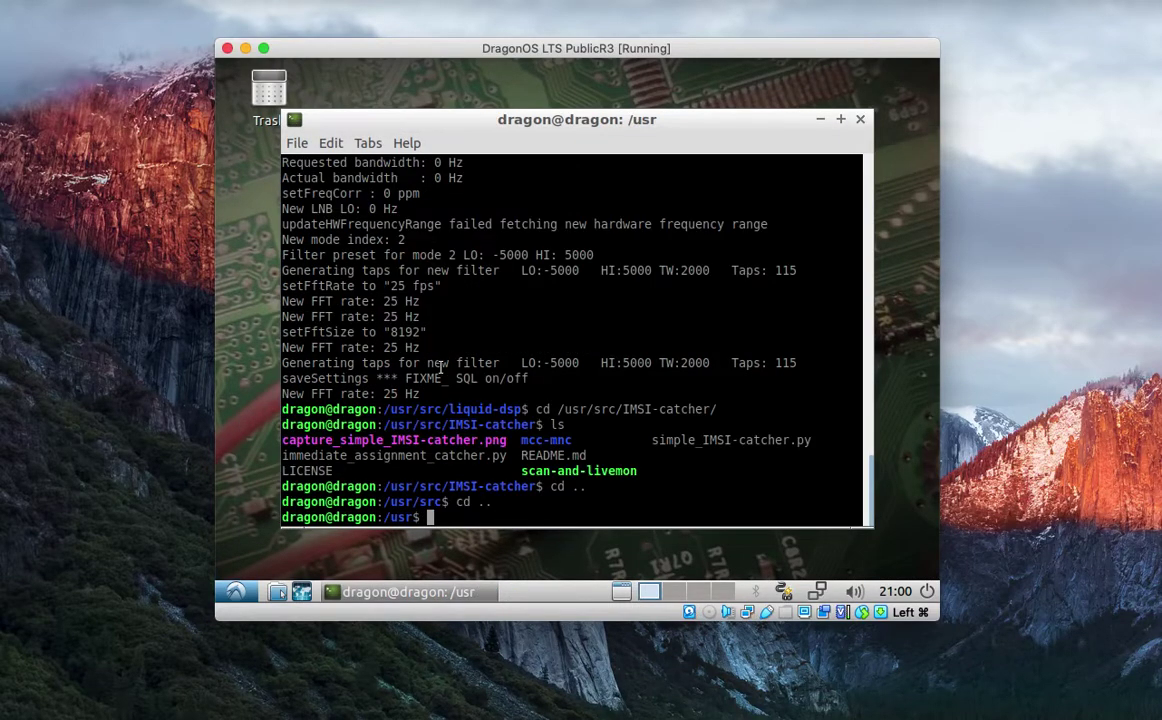
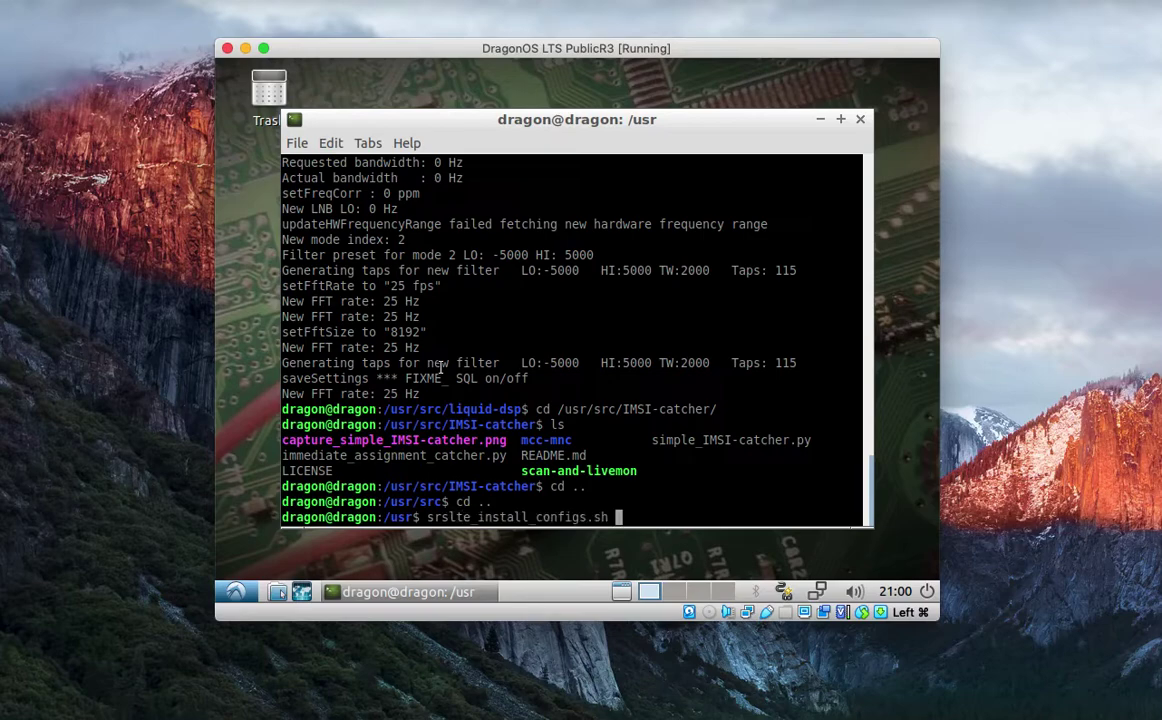
Trim the command line back to 'srs' and tab-complete to list srsenb, srsepc, srsue and other srs commands.
key(BackSpace)
key(BackSpace)
key(BackSpace)
key(BackSpace)
key(BackSpace)
key(BackSpace)
key(BackSpace)
key(BackSpace)
key(BackSpace)
key(BackSpace)
key(BackSpace)
key(BackSpace)
key(BackSpace)
key(BackSpace)
key(BackSpace)
key(BackSpace)
key(BackSpace)
key(BackSpace)
key(BackSpace)
key(BackSpace)
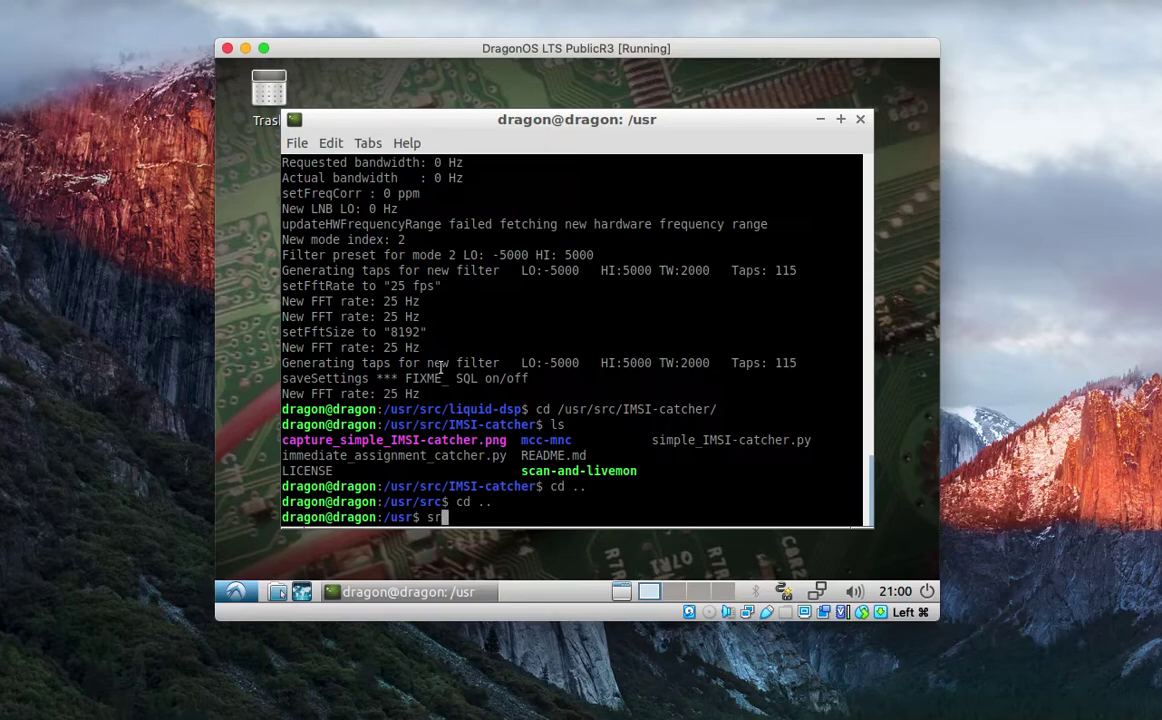
key(Tab)
key(Tab)
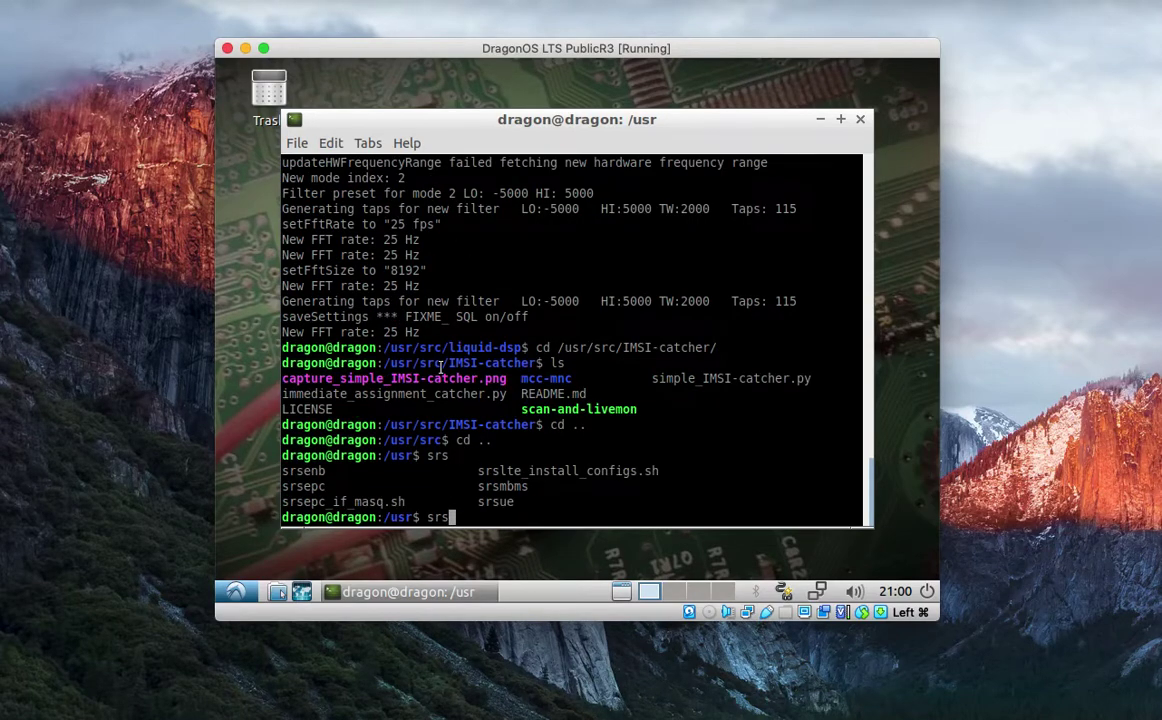
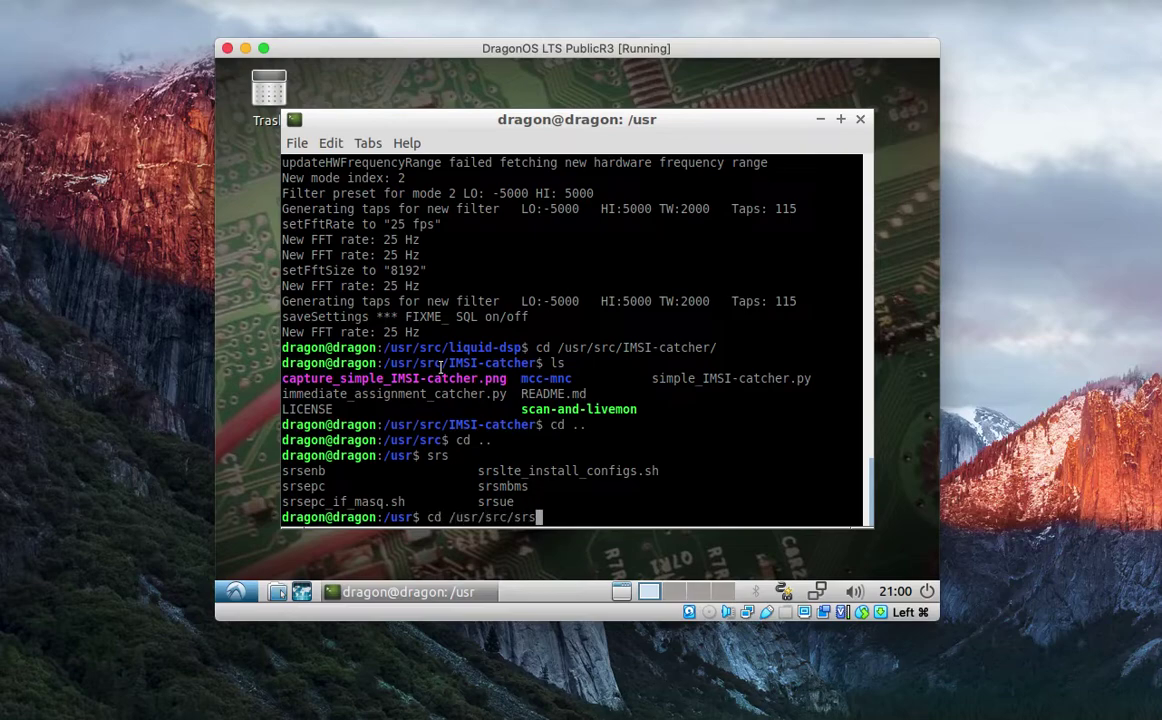
Enter /usr/src/srsGUI/build, list it, and run make test so all 8 tests pass.
text(Gu)
key(Tab)
text(bu)
key(Tab)
key(Return)
text(ls)
key(Return)
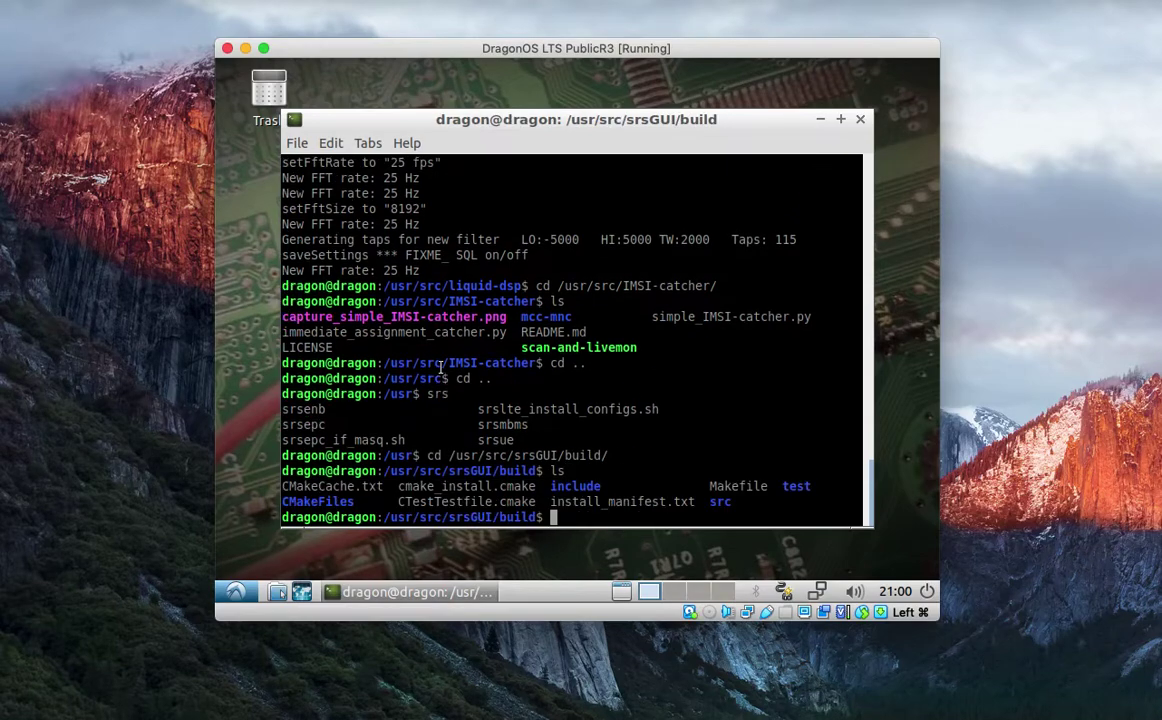
text(make test)
key(Return)
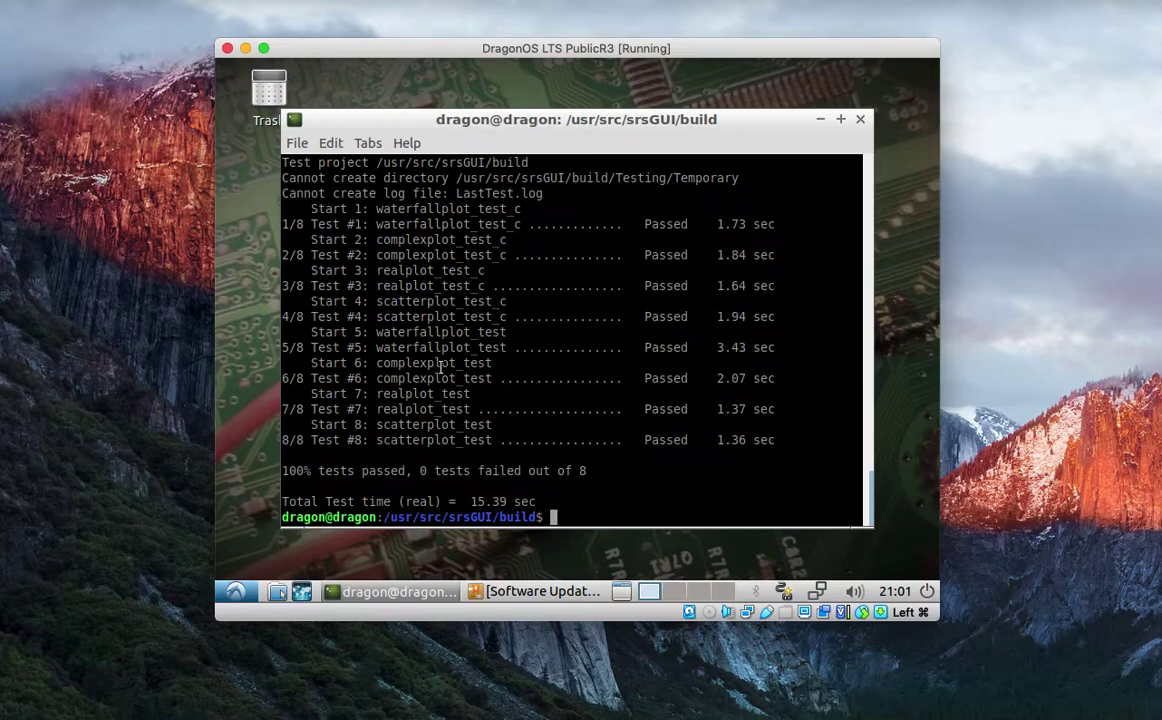
List the uhd commands and run uhd_config_info, showing UHD version 003.010.003.000.
text(uhd)
key(Tab)
key(Tab)
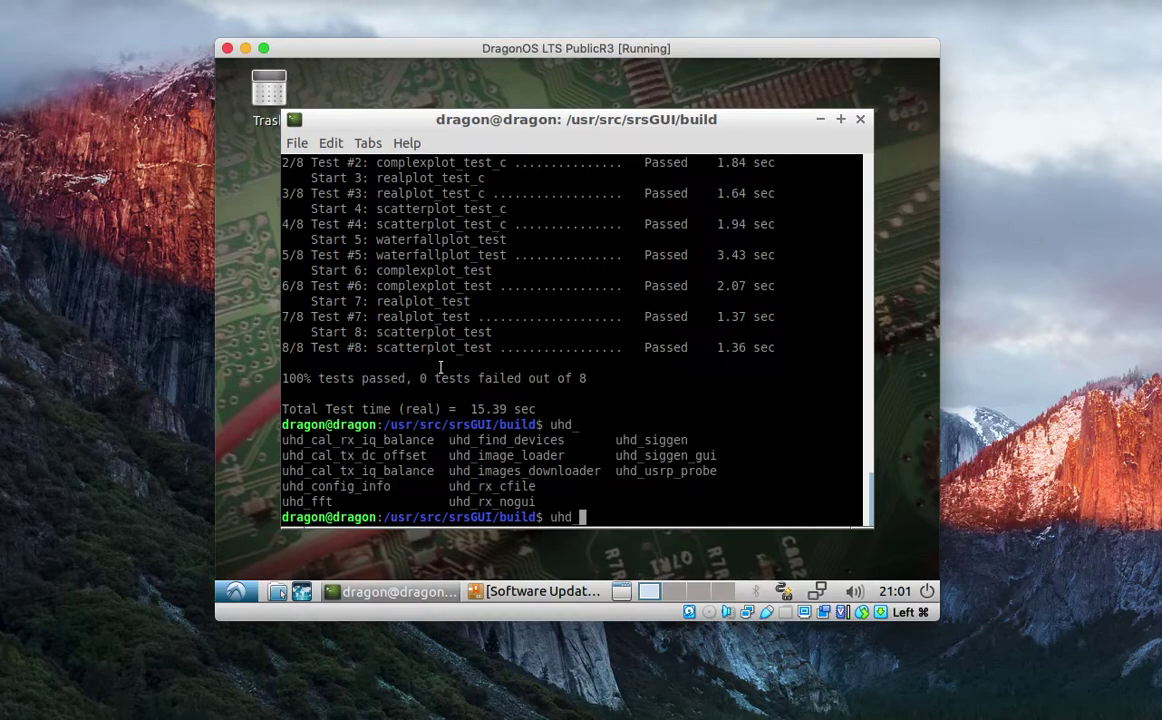
text(con)
key(Tab)
key(Return)
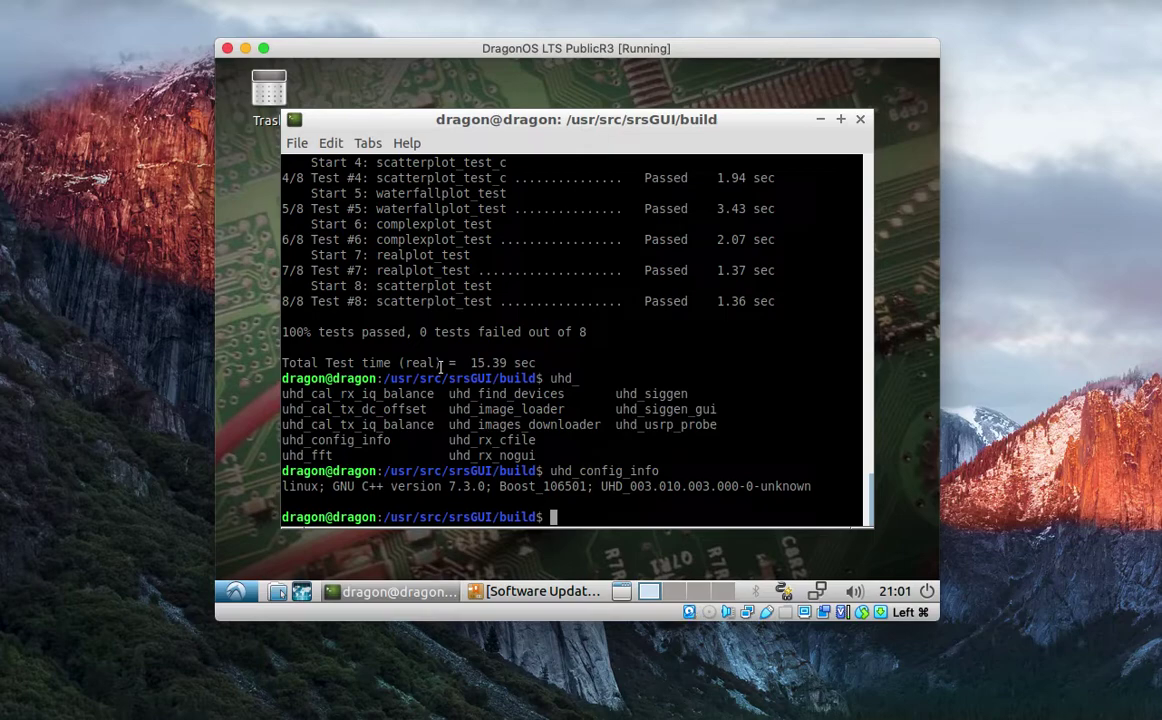
text(libu)
key(BackSpace)
key(BackSpace)
key(BackSpace)
key(BackSpace)
Expand the Software Updater's update details, scroll through them, then close the updater.
click(530, 593)
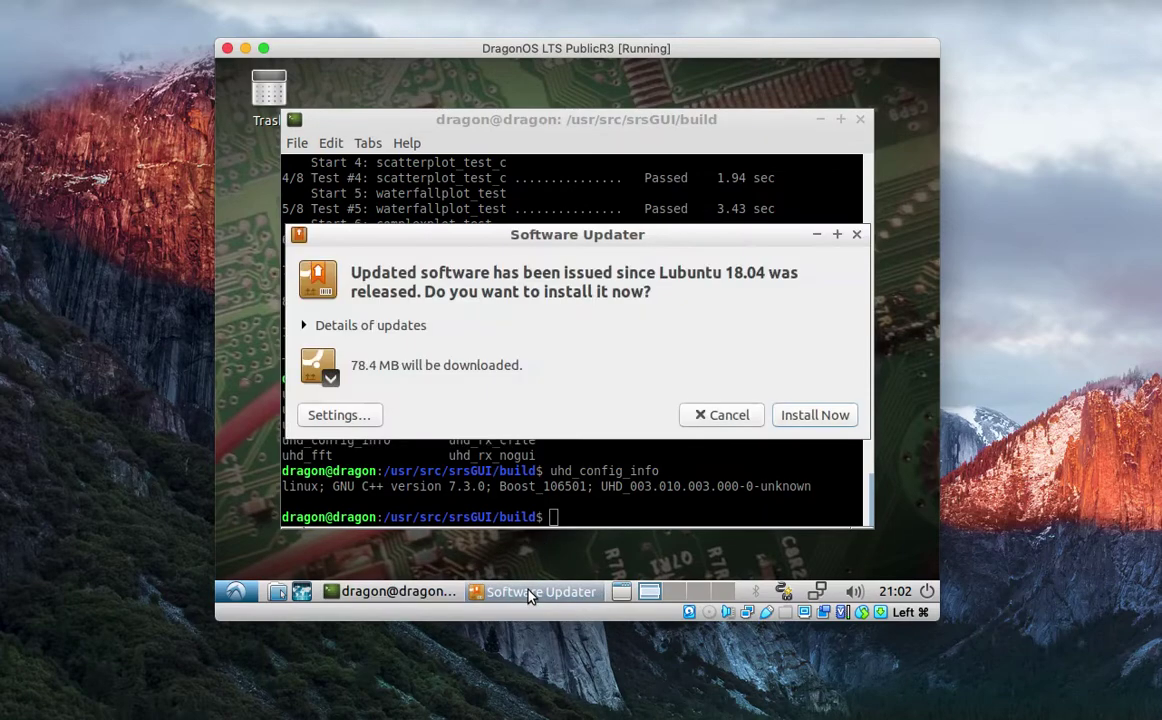
click(304, 325)
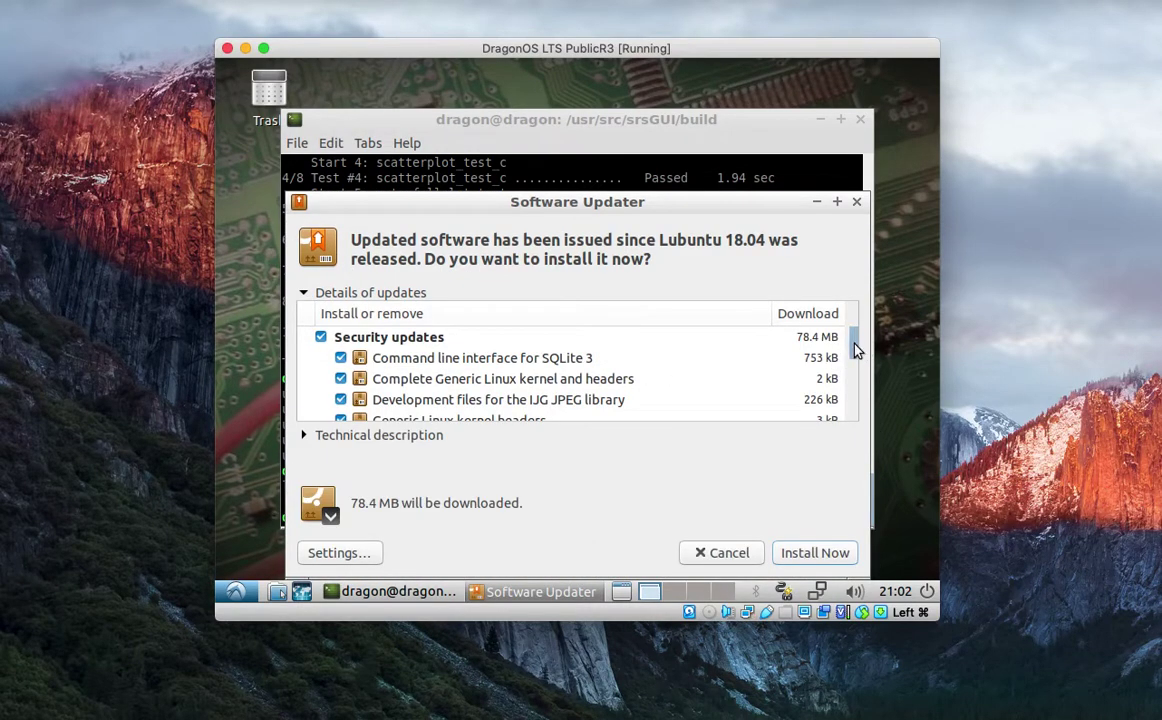
mouse_move(856, 348)
mouse_down()
mouse_move(857, 415)
mouse_move(852, 330)
mouse_up()
click(857, 203)
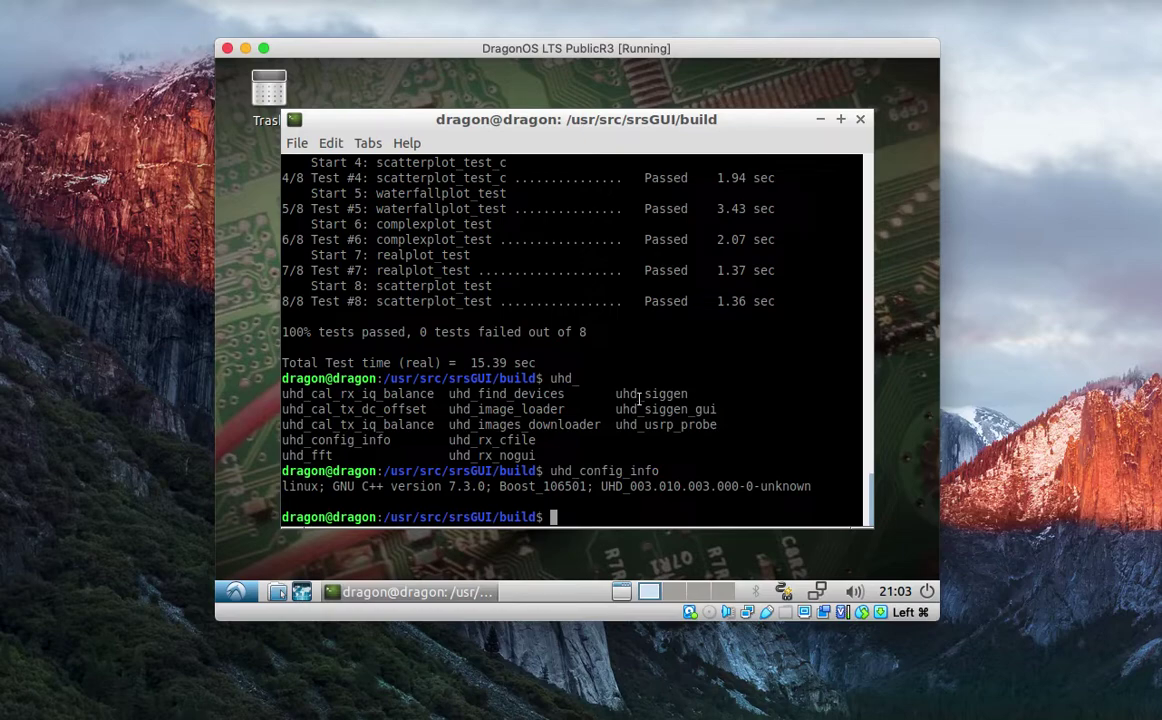
Change into /usr/src/gr-rds-maint-3.7 and list its contents.
text(gnu)
key(BackSpace)
key(BackSpace)
key(BackSpace)
text(cd /usr/src/)
key(Tab)
key(Tab)
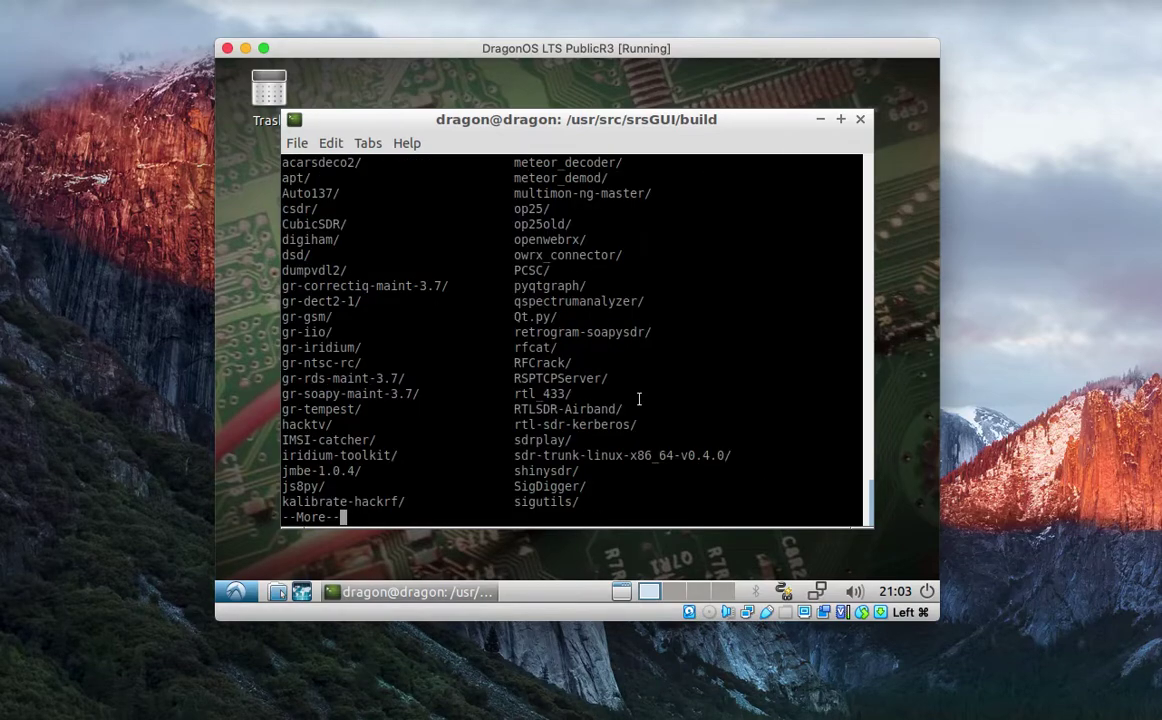
key(q)
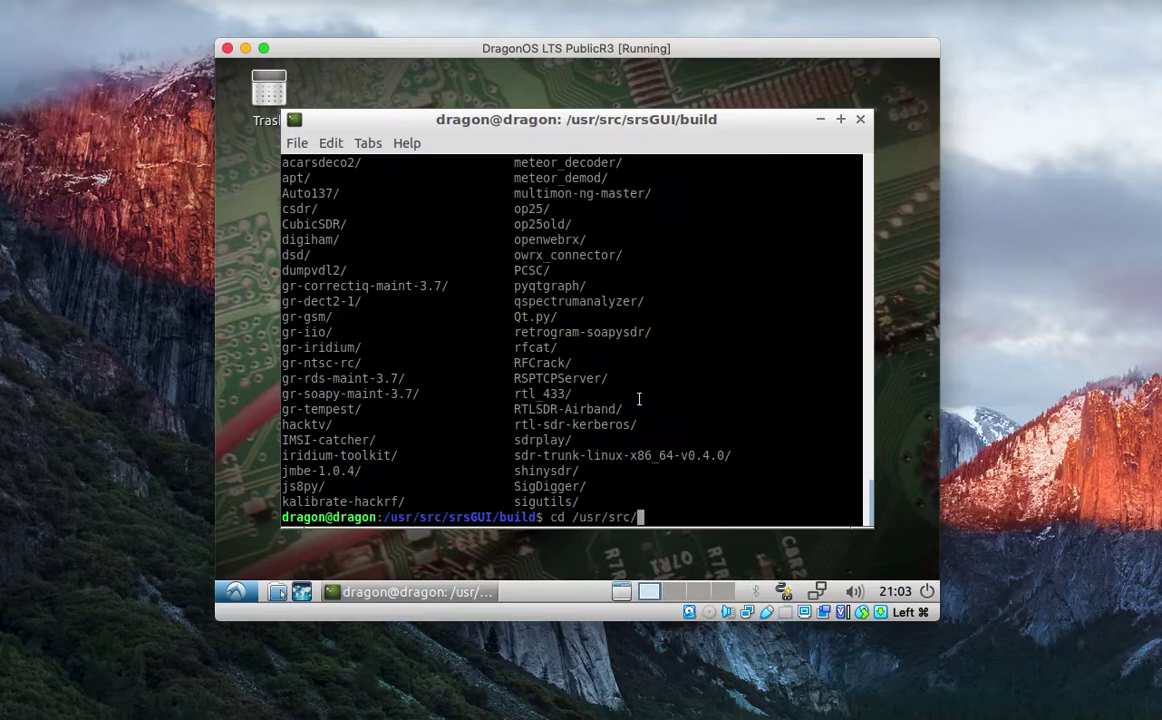
text(gr-)
text(r)
key(Tab)
key(Return)
text(ls)
key(Return)
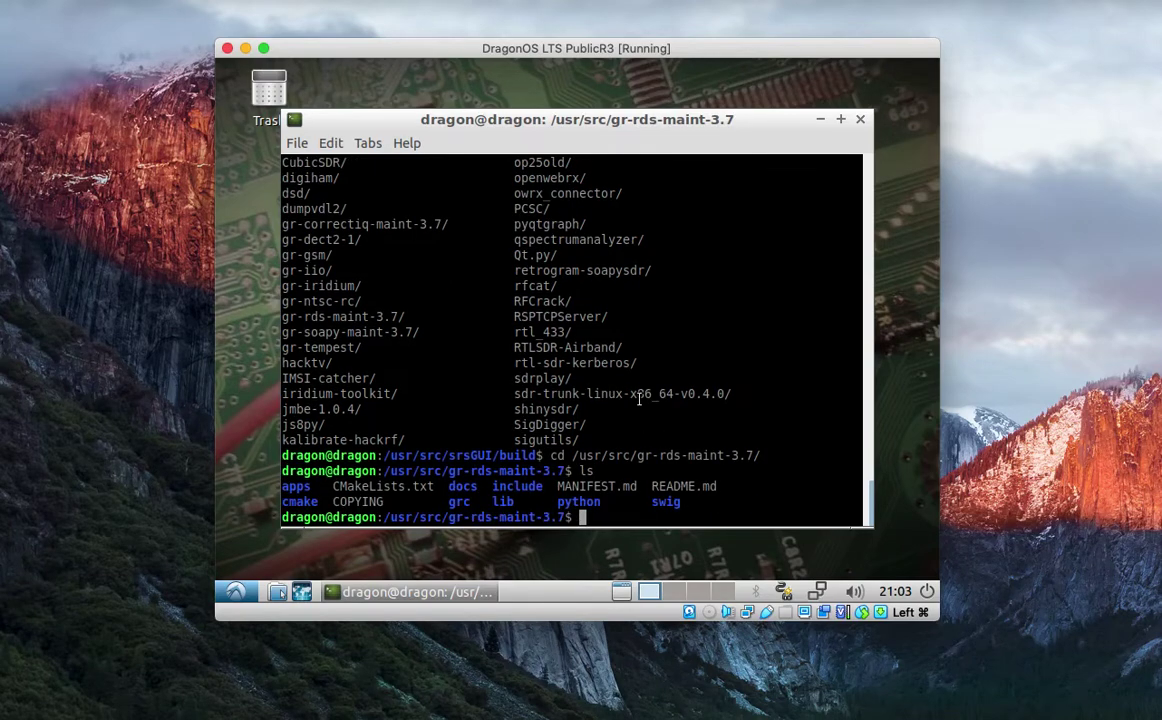
Check the include folder, then move into the apps folder and list its flowgraphs.
text(sudo)
key(BackSpace)
key(BackSpace)
key(BackSpace)
key(BackSpace)
text(cd in)
key(Tab)
key(Return)
text(ls)
key(Return)
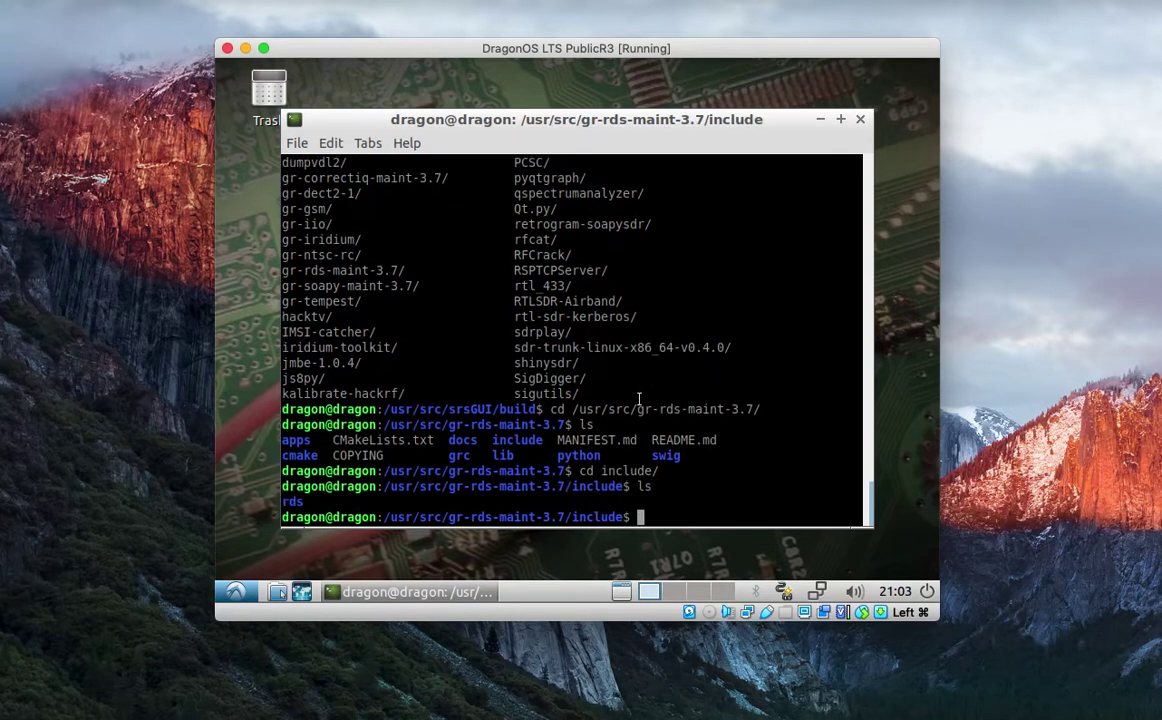
text(cd ..)
key(Return)
text(cd )
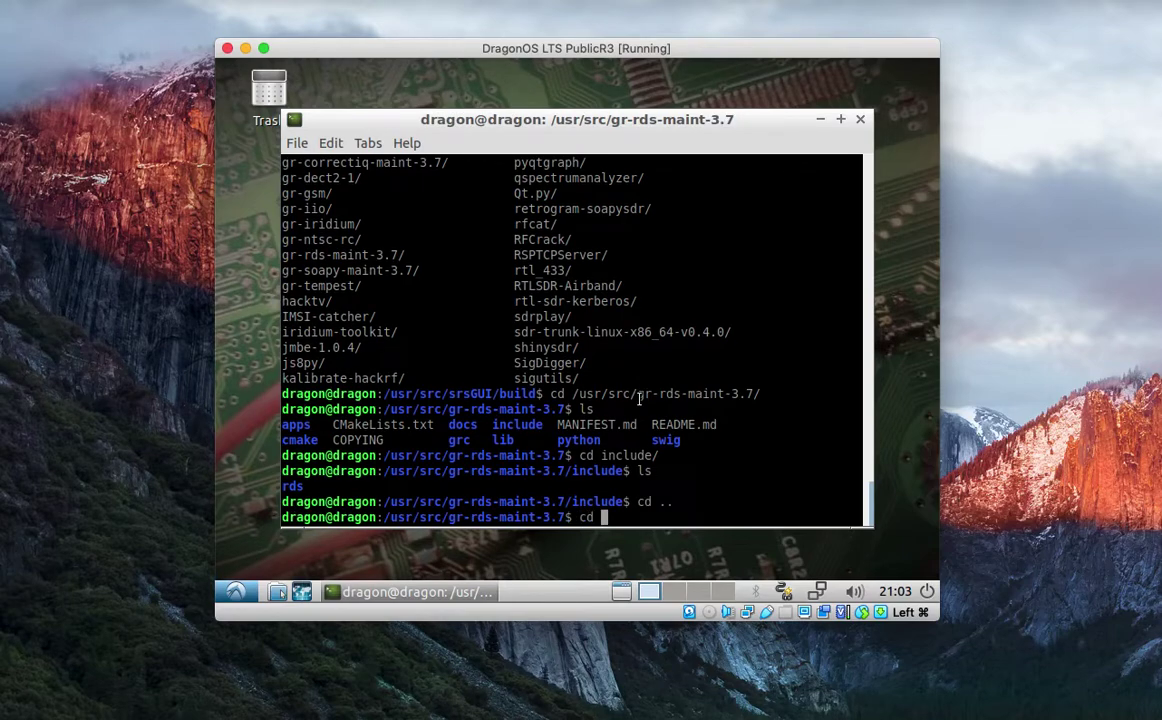
text(ap)
key(Tab)
key(Return)
text(ls)
key(Return)
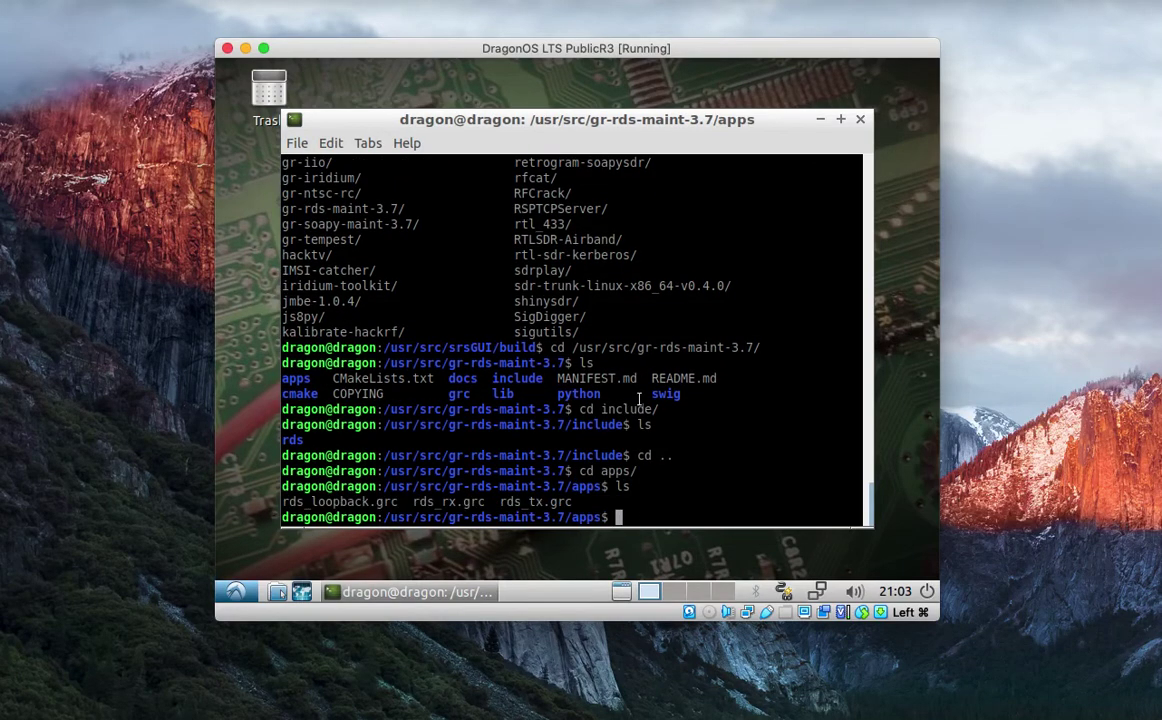
Launch gnuradio-companion with rds_rx.grc.
text(gnuradio-co)
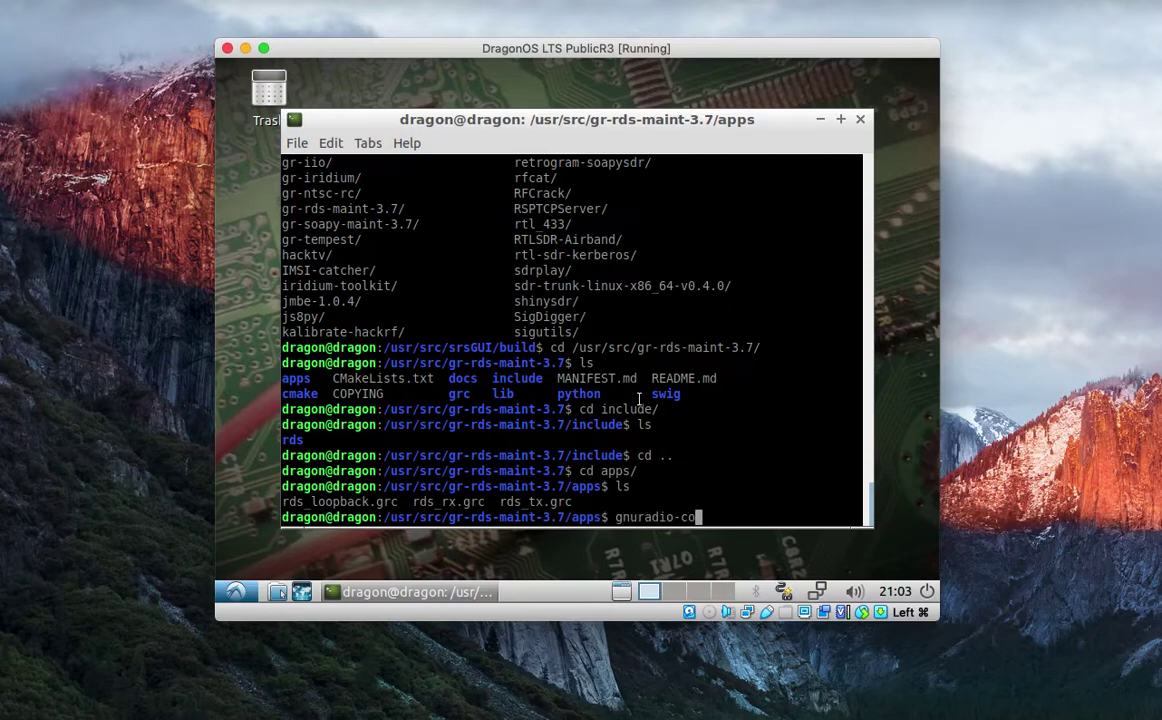
text(m)
key(Tab)
text(rds)
key(Tab)
text(r)
key(Tab)
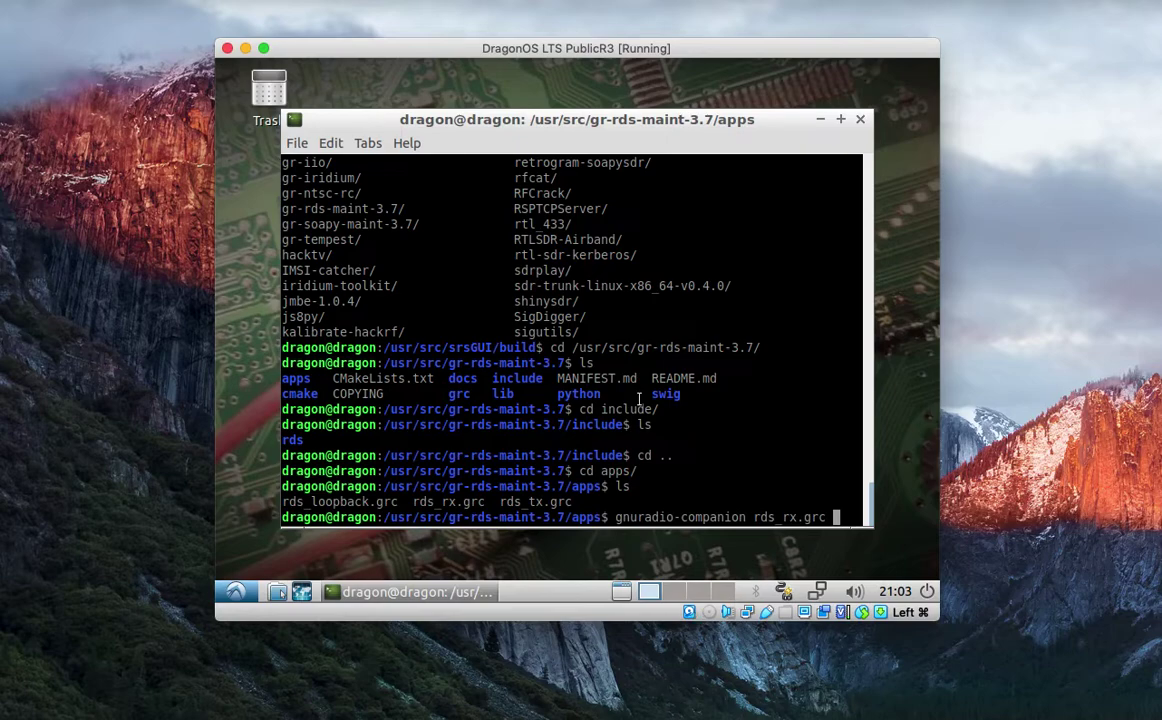
key(Return)
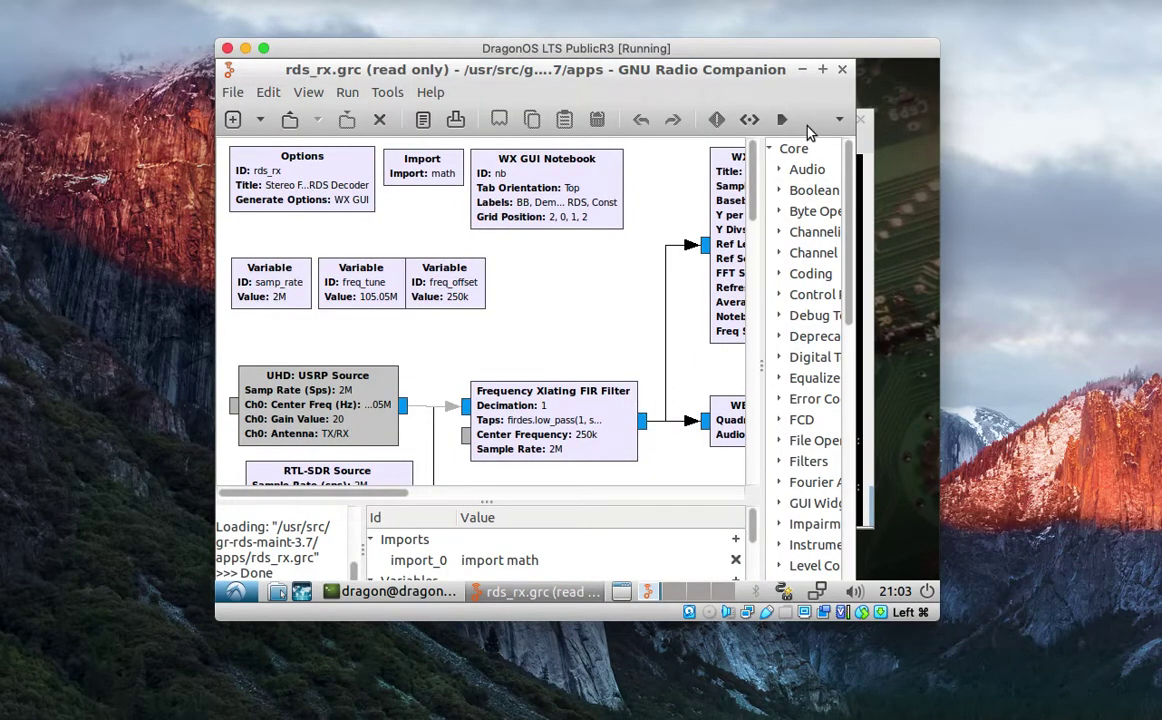
Maximize the window and drag osmocom Source from (no module specified) > Sources below the filter.
double_click(757, 72)
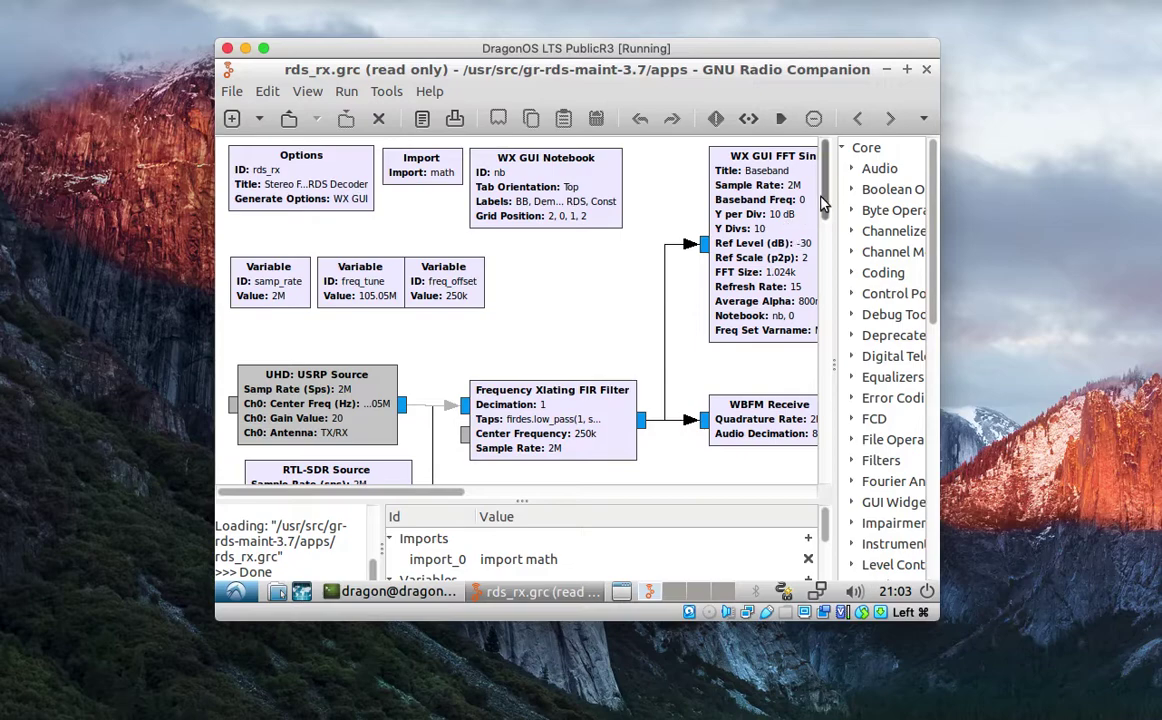
scroll(828, 230, down, 10)
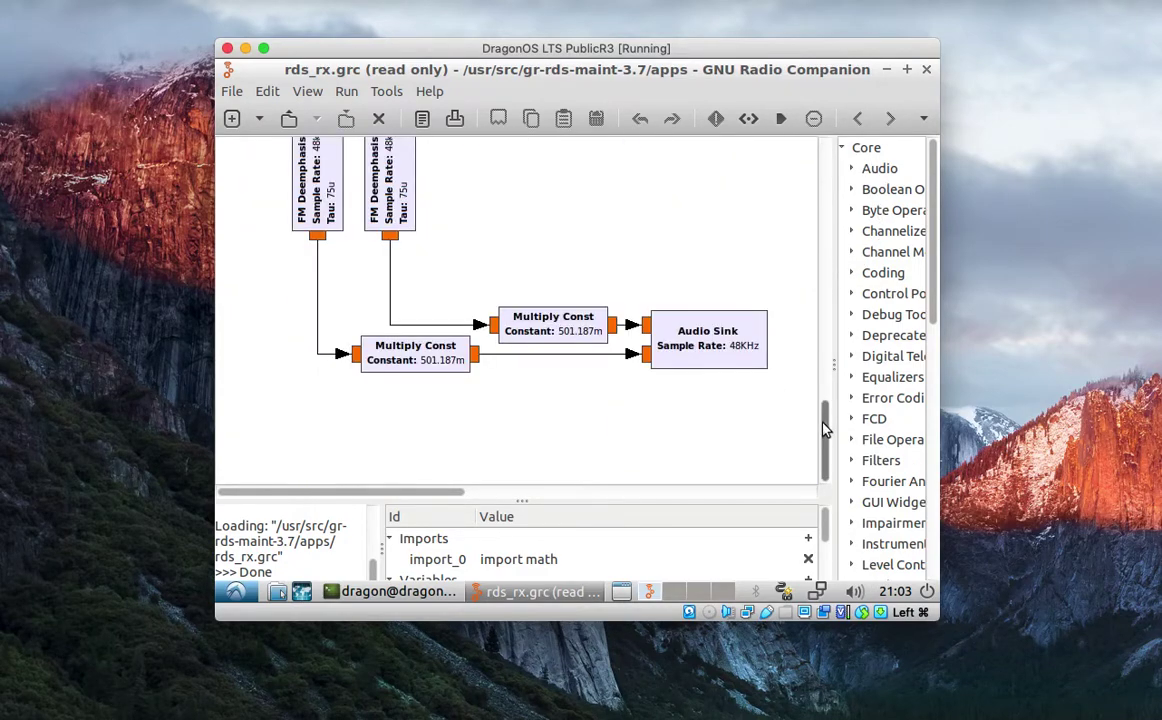
drag(826, 440, 828, 218)
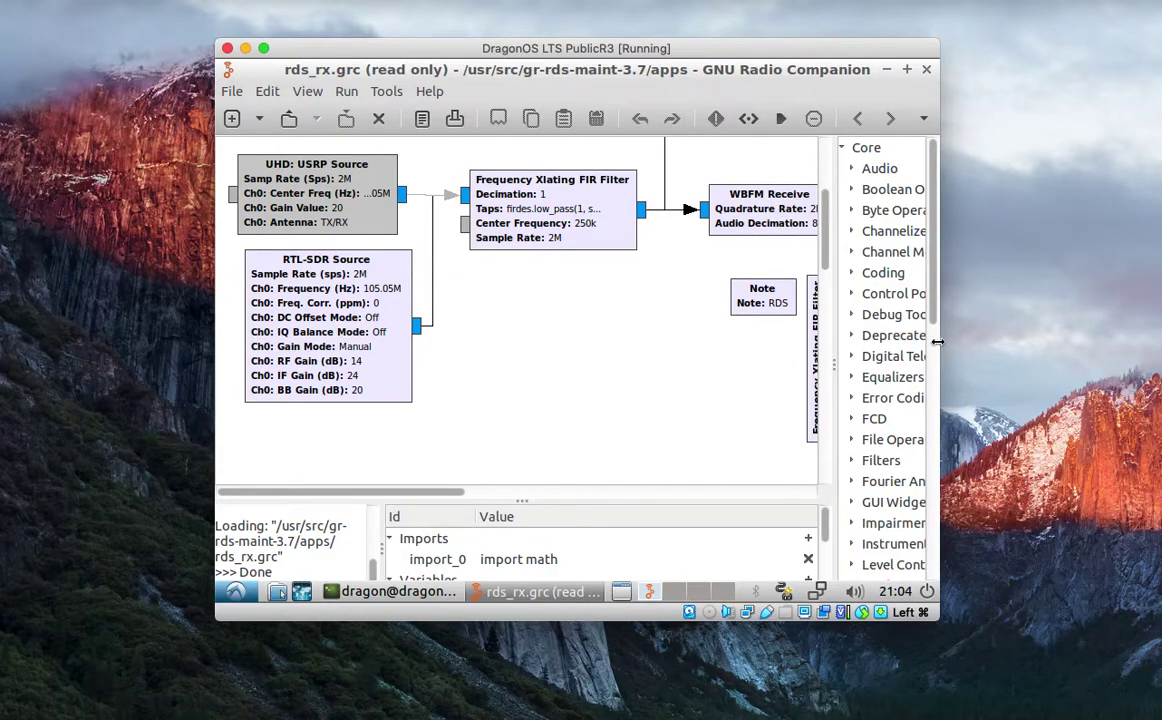
drag(931, 290, 940, 563)
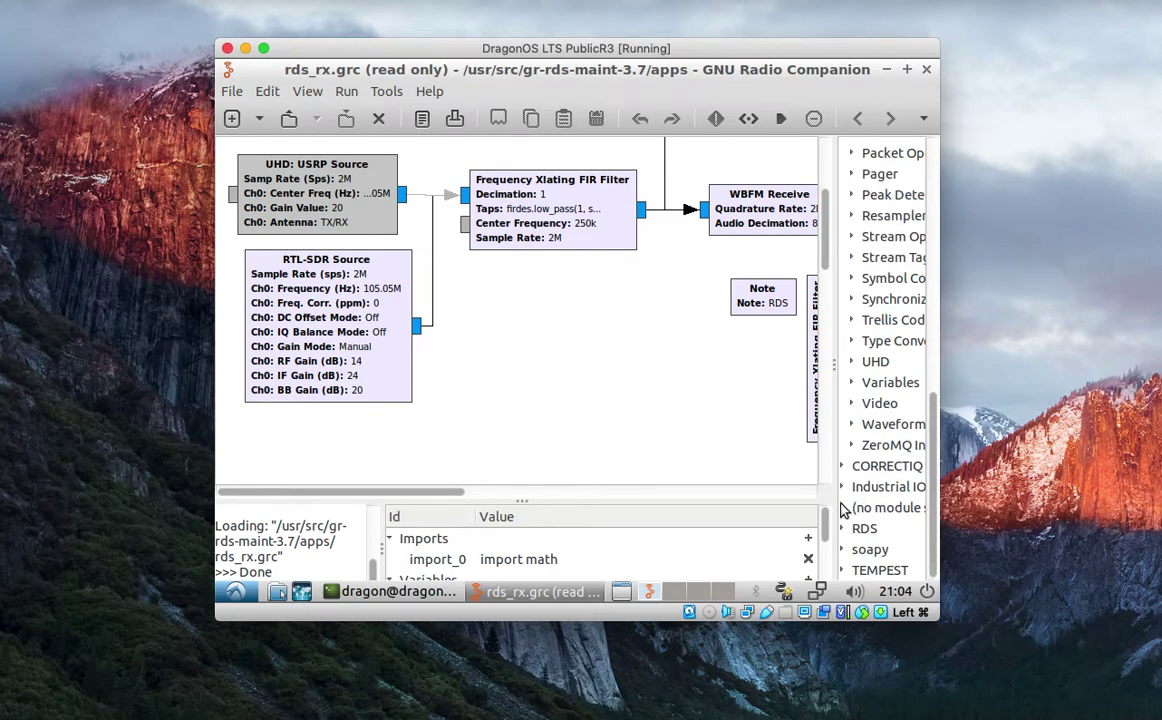
click(842, 507)
drag(926, 492, 921, 557)
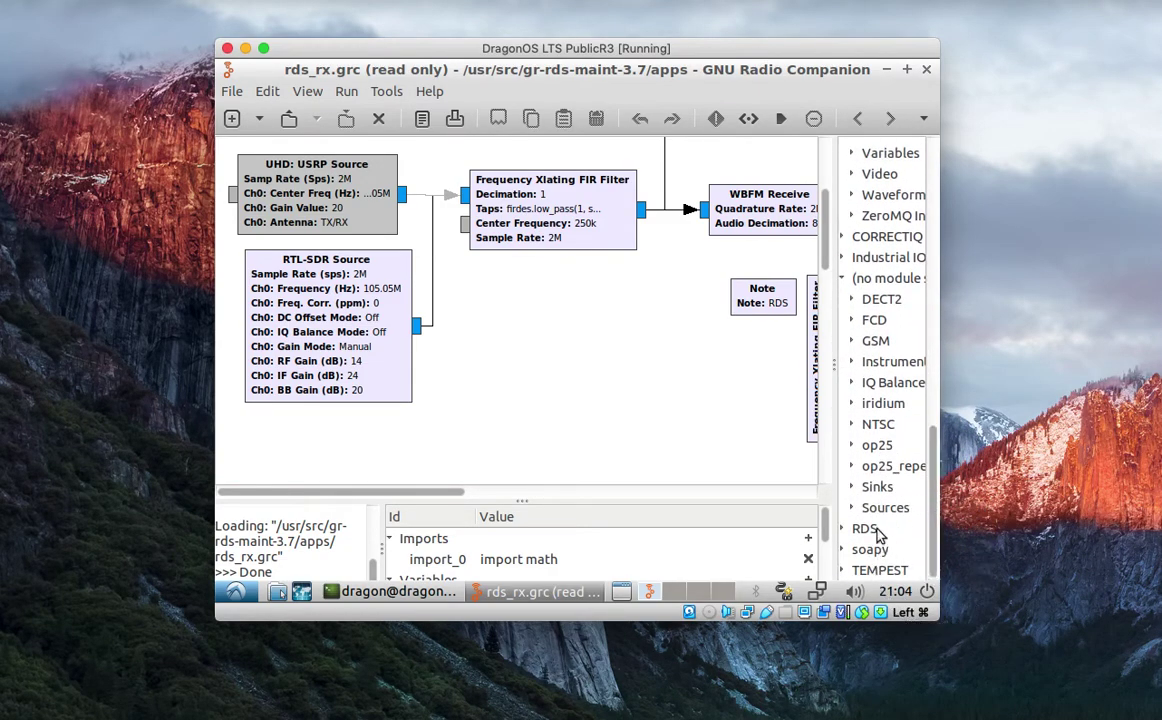
click(851, 507)
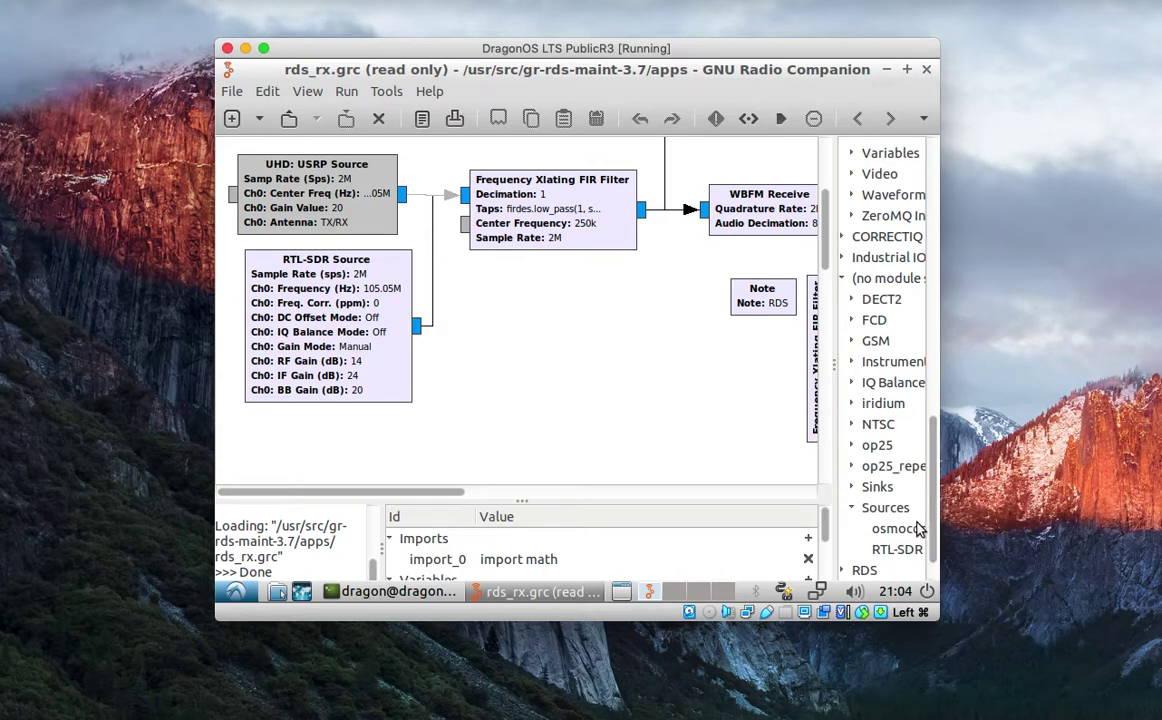
mouse_move(918, 530)
mouse_down()
mouse_move(744, 462)
mouse_move(584, 350)
mouse_move(506, 318)
mouse_up()
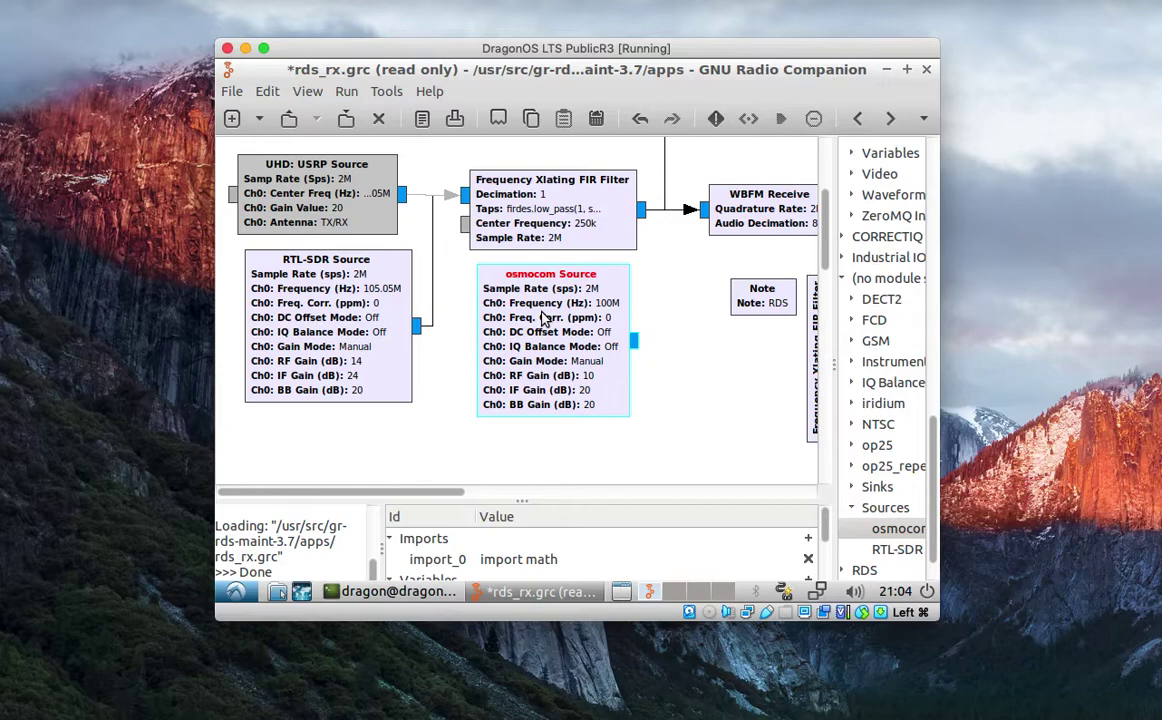
Enter hackrf=0 as the osmocom Source's Device Arguments and close the Properties dialog.
double_click(542, 316)
click(533, 205)
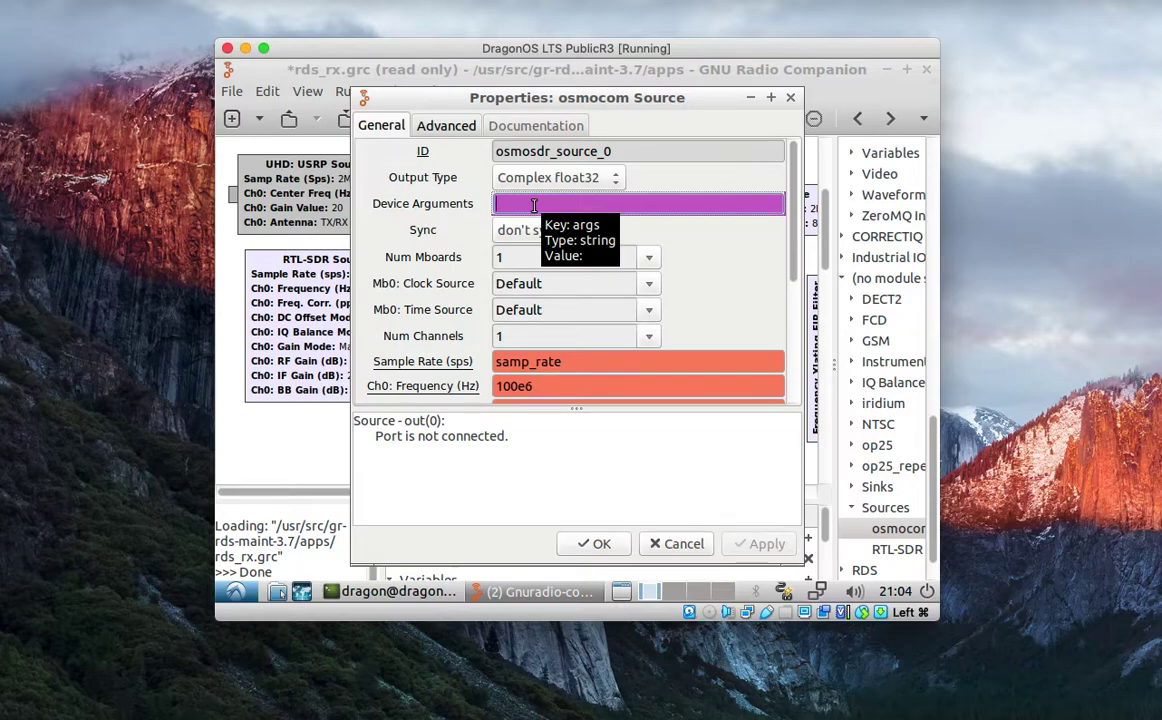
text(hackrf=0)
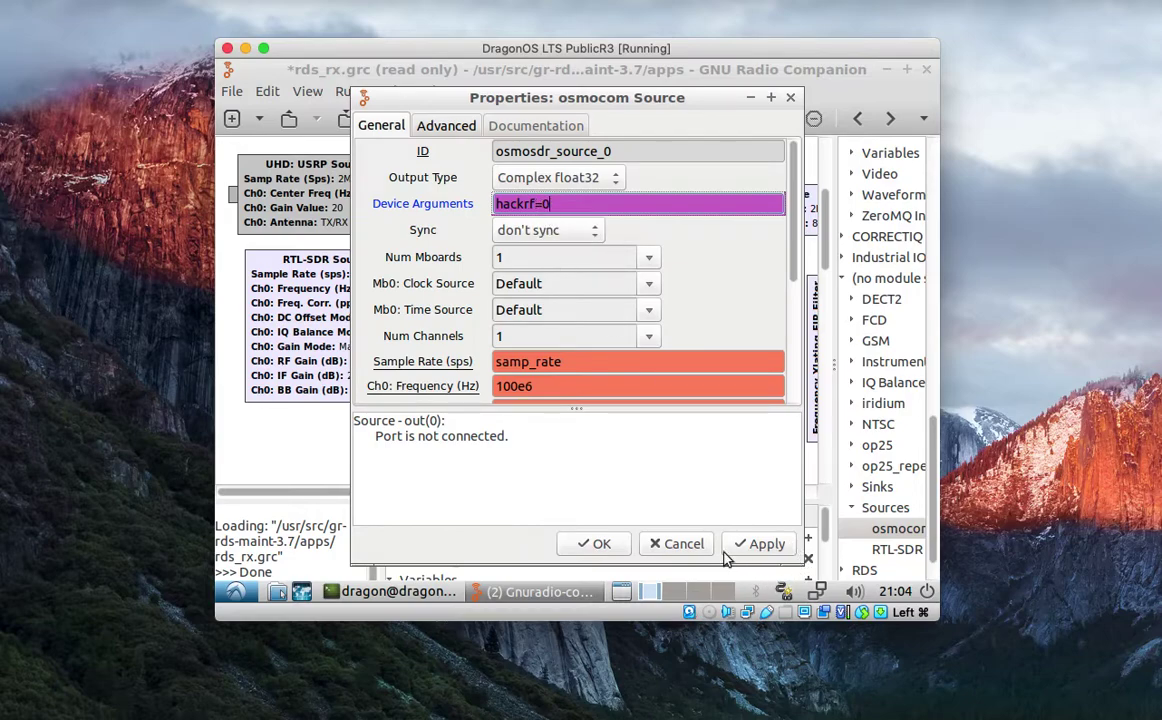
click(689, 552)
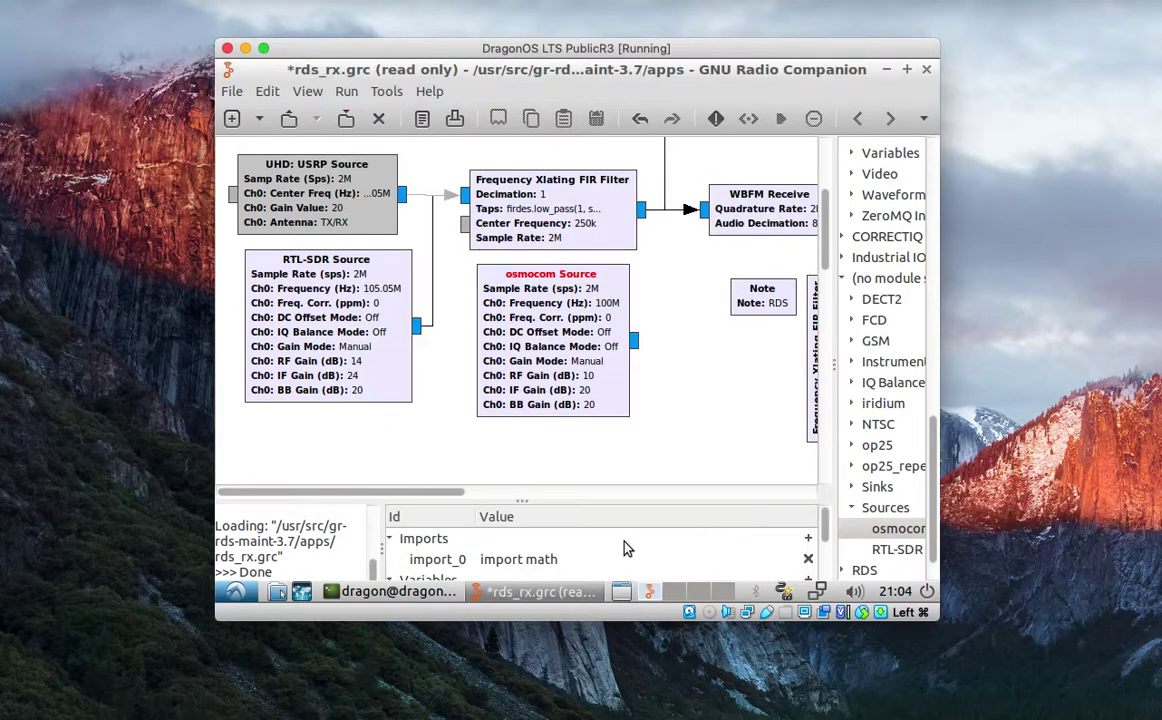
Quit GNU Radio Companion without saving the flowgraph and nudge the terminal window.
click(926, 71)
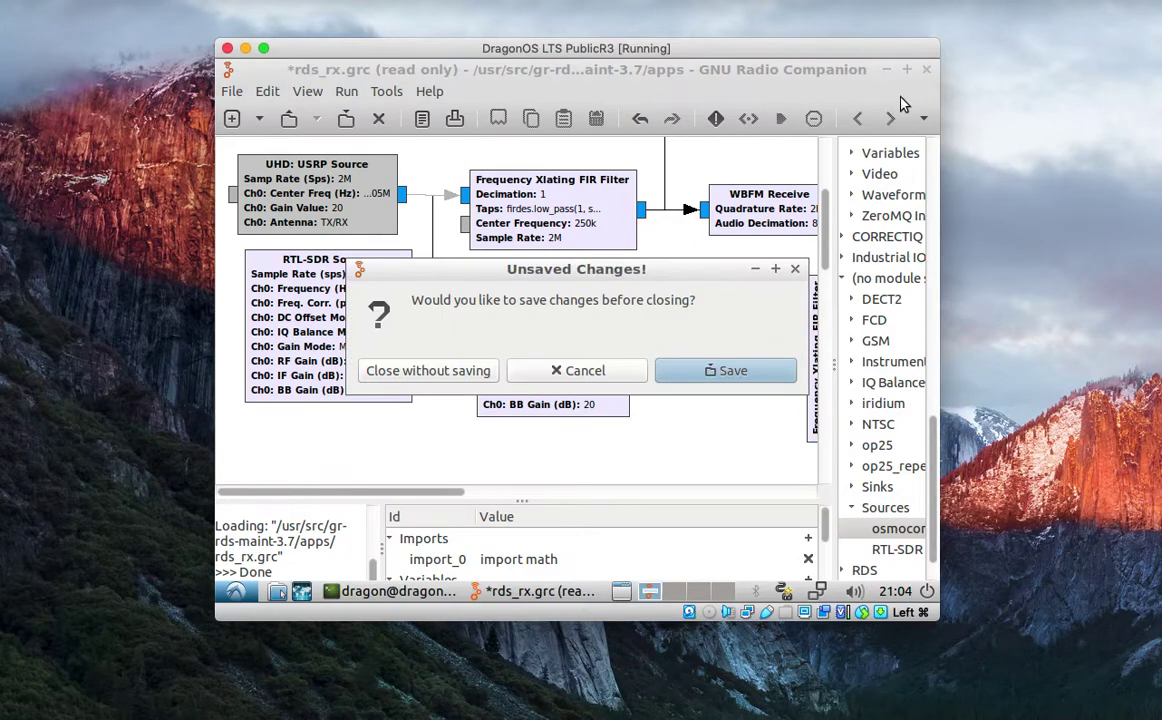
click(457, 374)
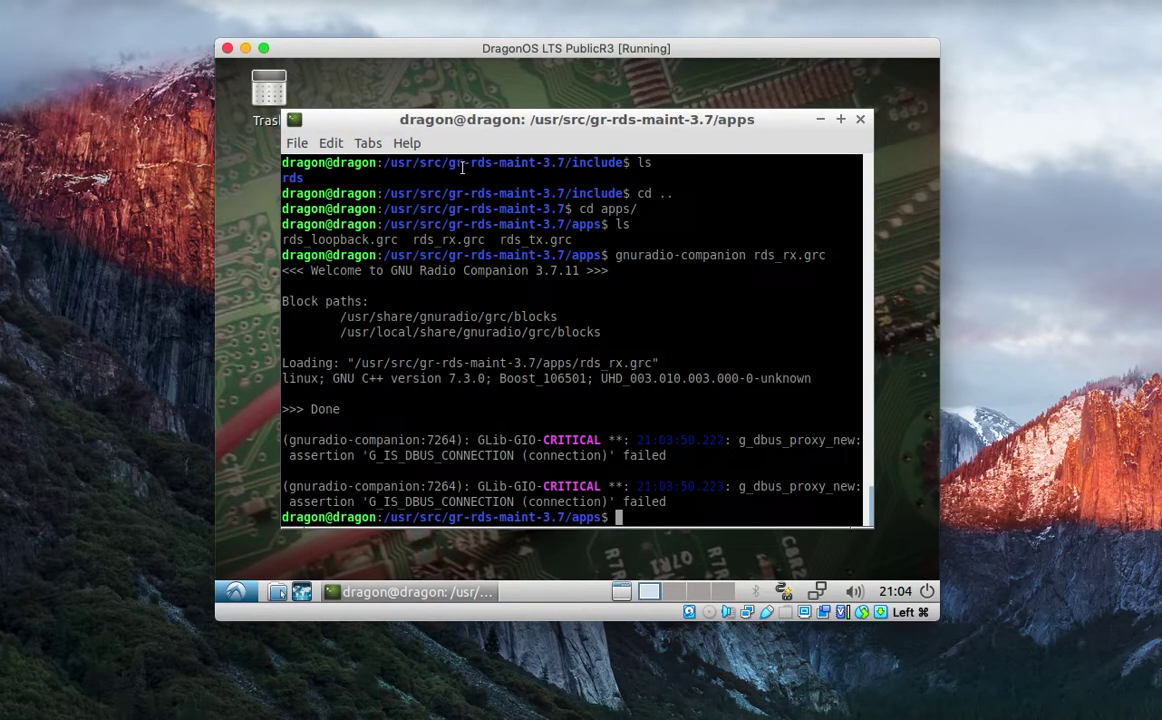
drag(464, 123, 485, 118)
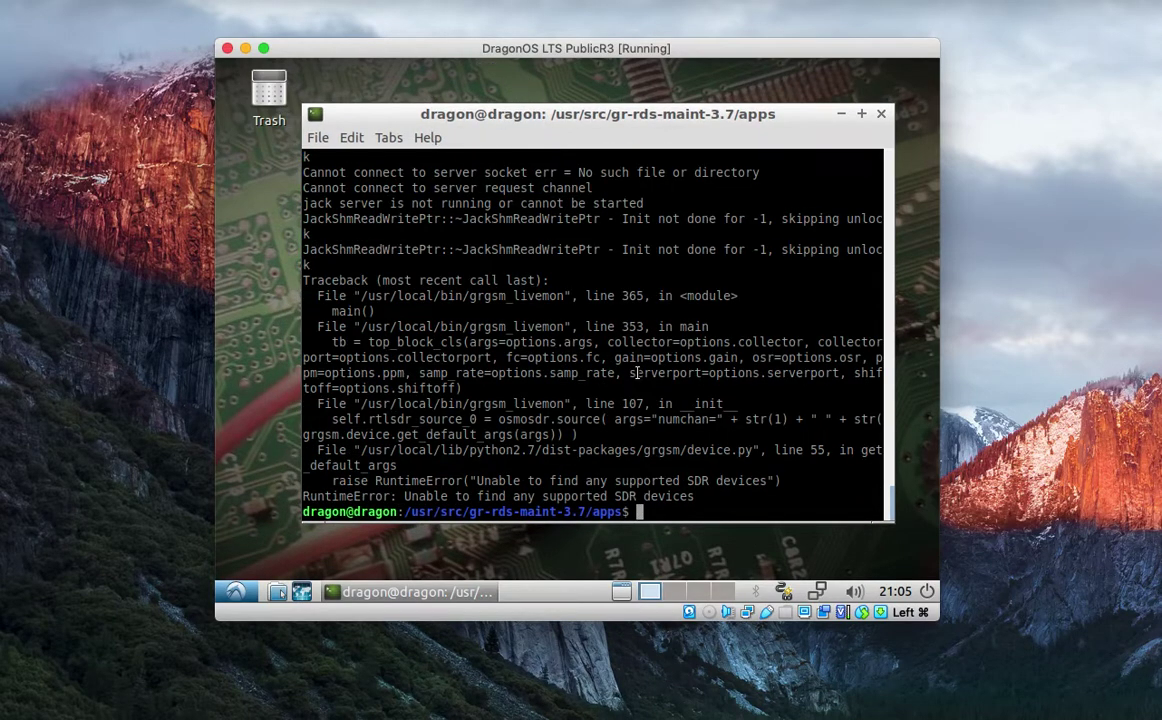